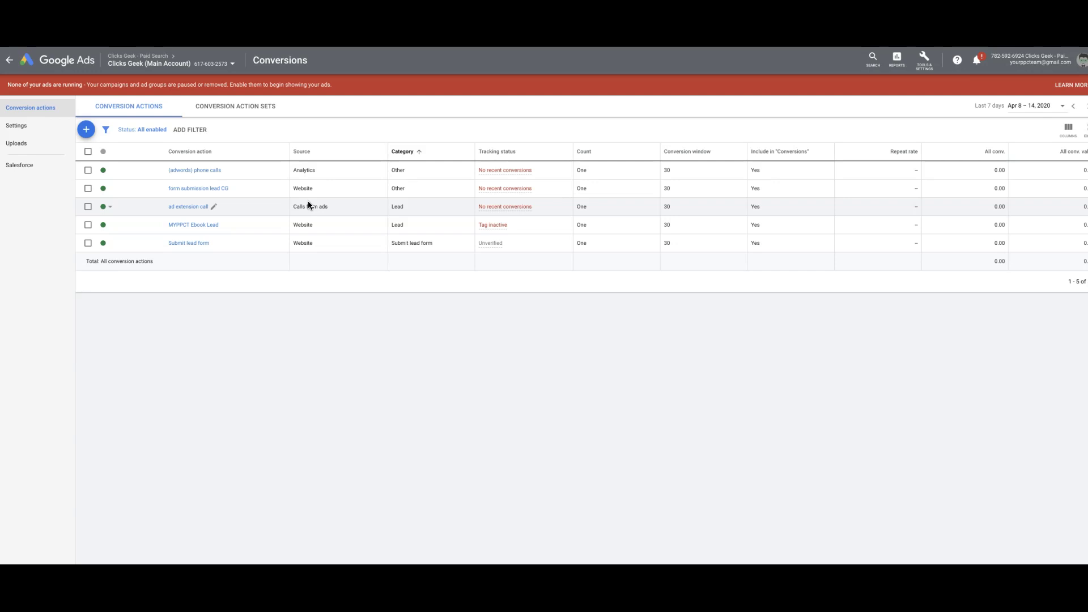
Step: Go to the Conversions page from Tools and settings
click(391, 356)
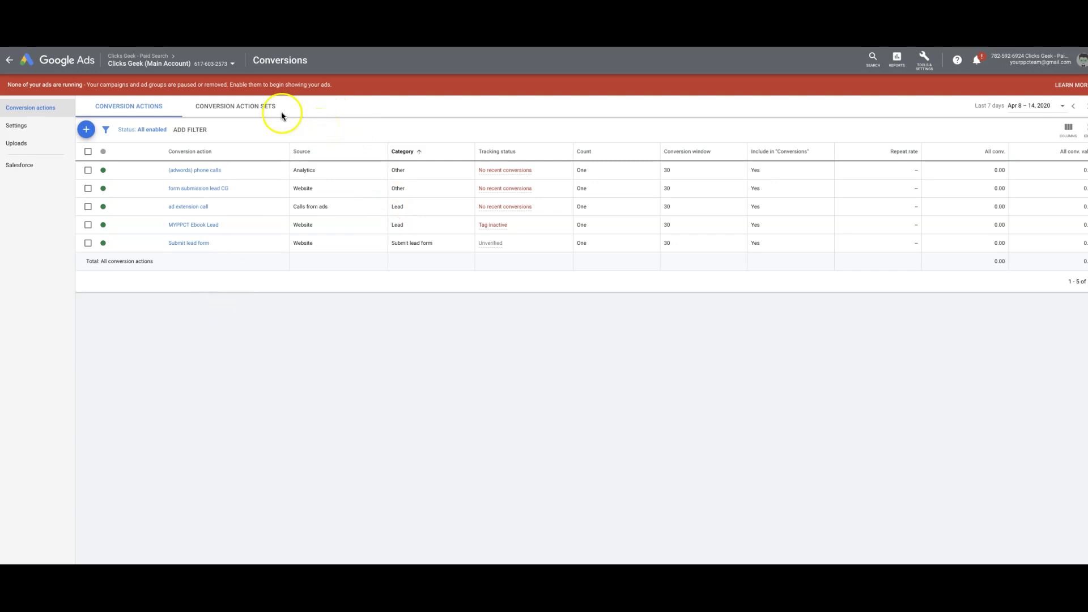
click(929, 66)
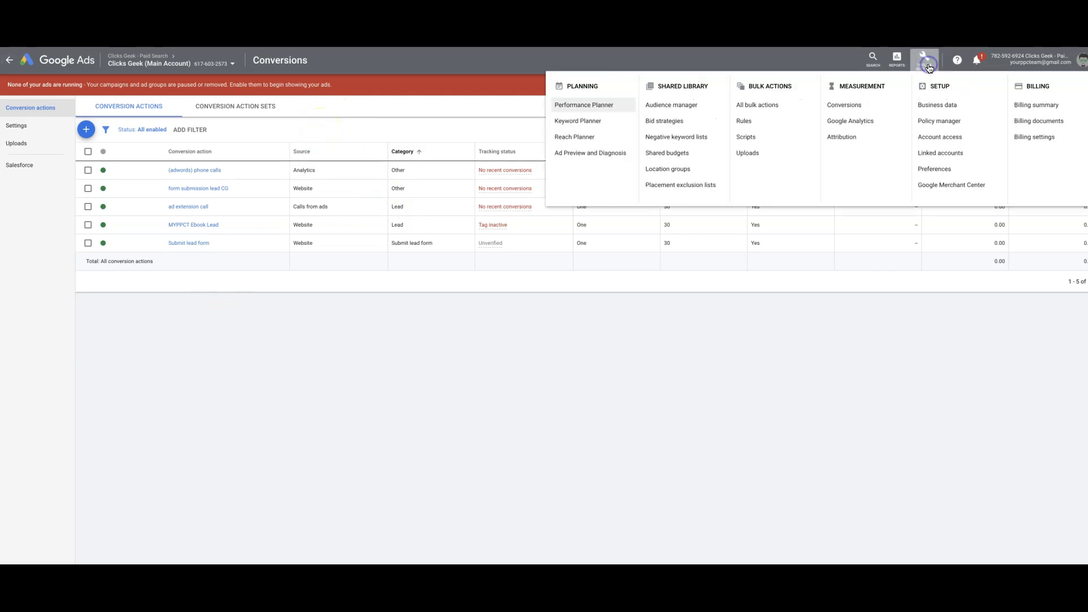
click(853, 107)
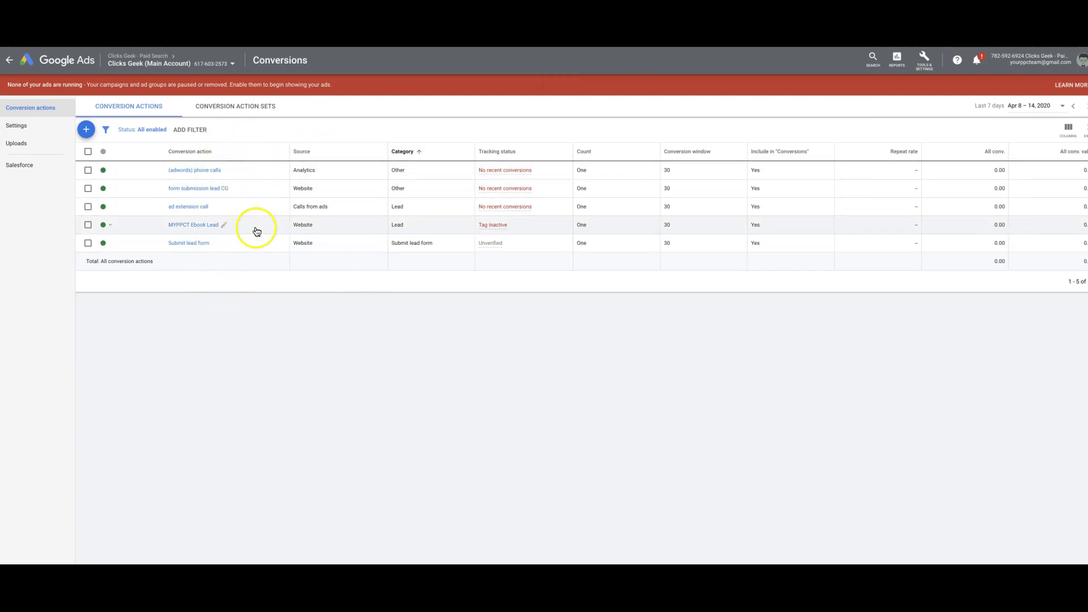
Step: Start a phone-call conversion for calls from ads using call extensions or call-only ads
click(87, 130)
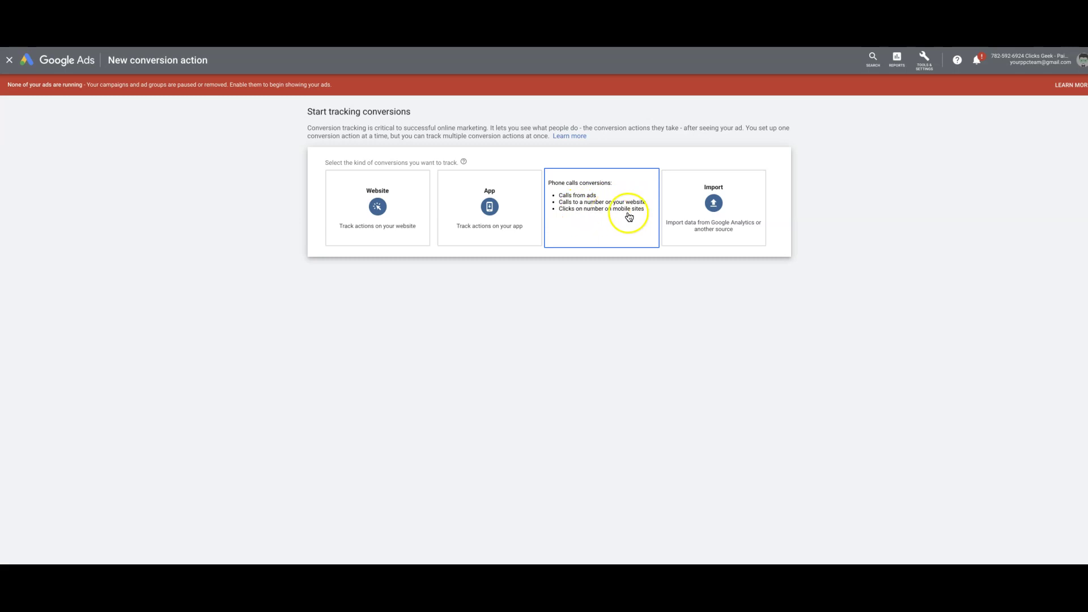
click(580, 203)
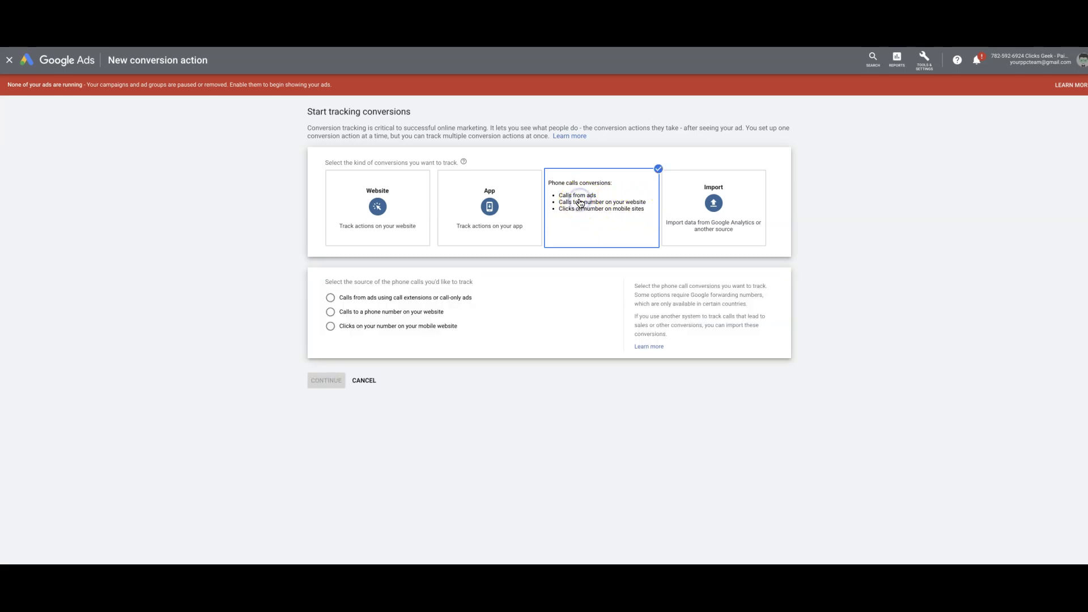
click(331, 298)
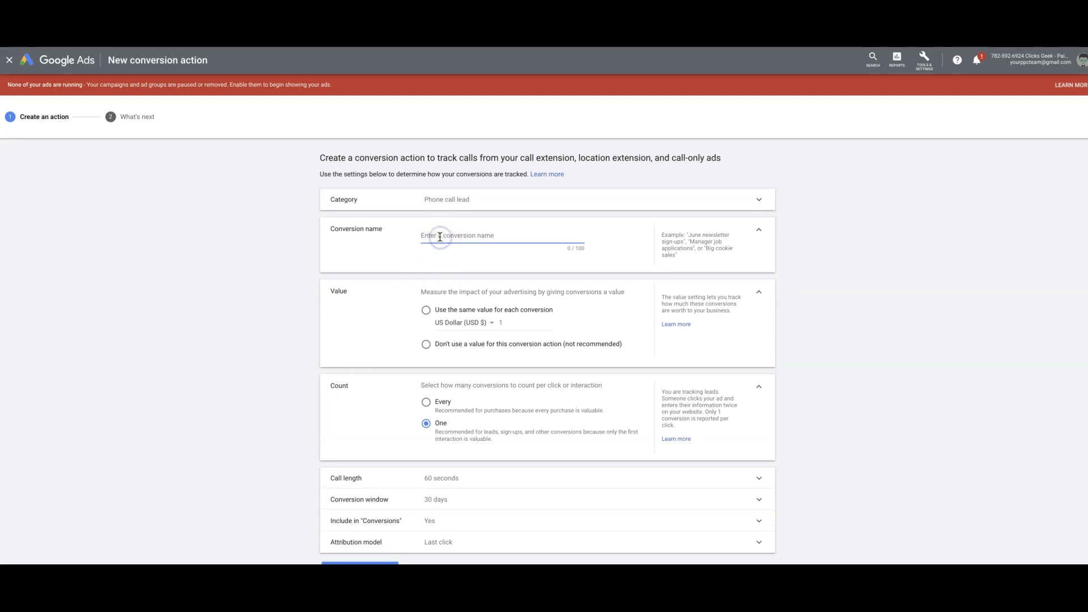
Step: Name the conversion 'calle xtension', use no value, and change the call length from 60 to 5 seconds
text(calle xtension)
click(426, 346)
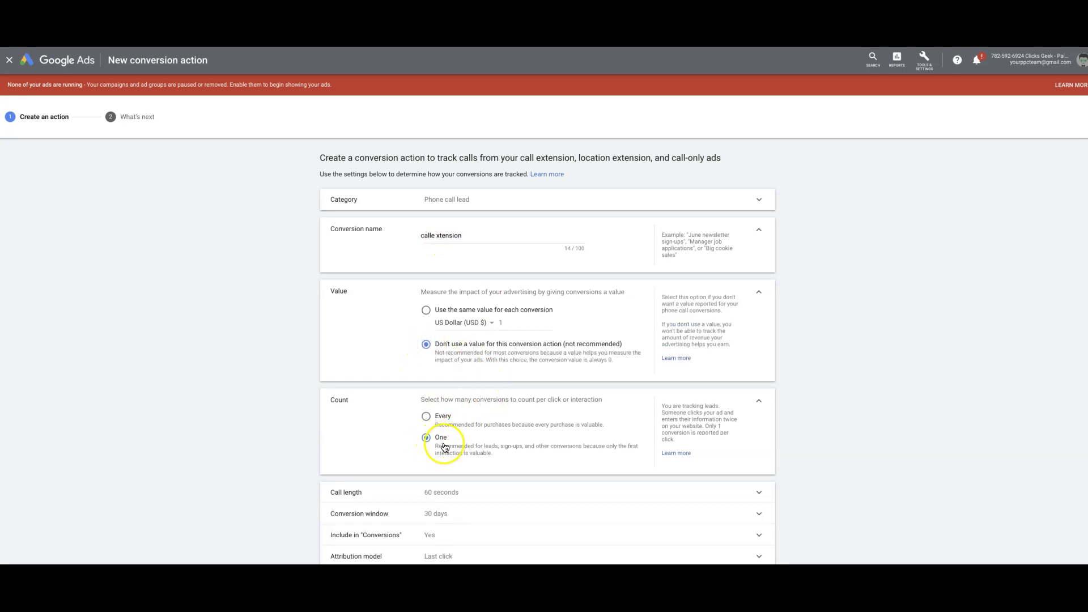
scroll(301, 409, down, 1)
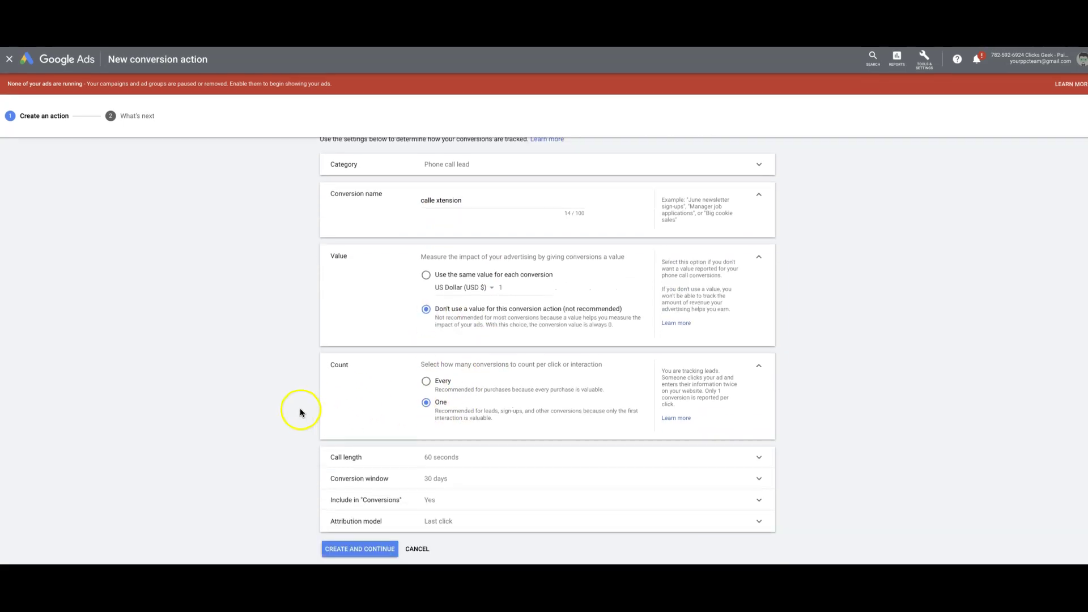
click(416, 459)
click(428, 473)
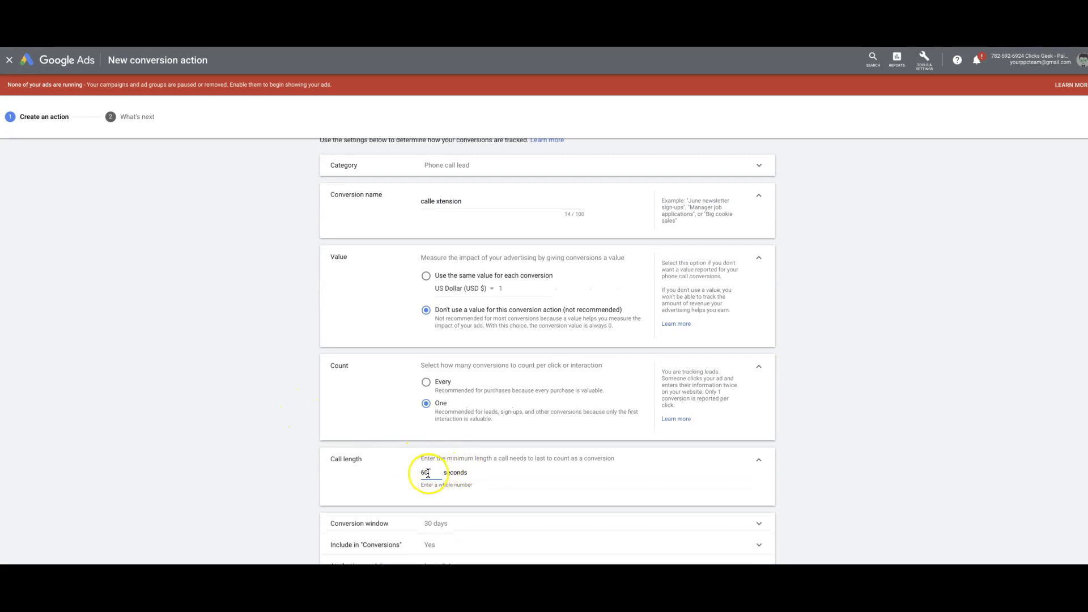
drag(428, 474, 414, 475)
click(414, 471)
scroll(307, 441, down, 1)
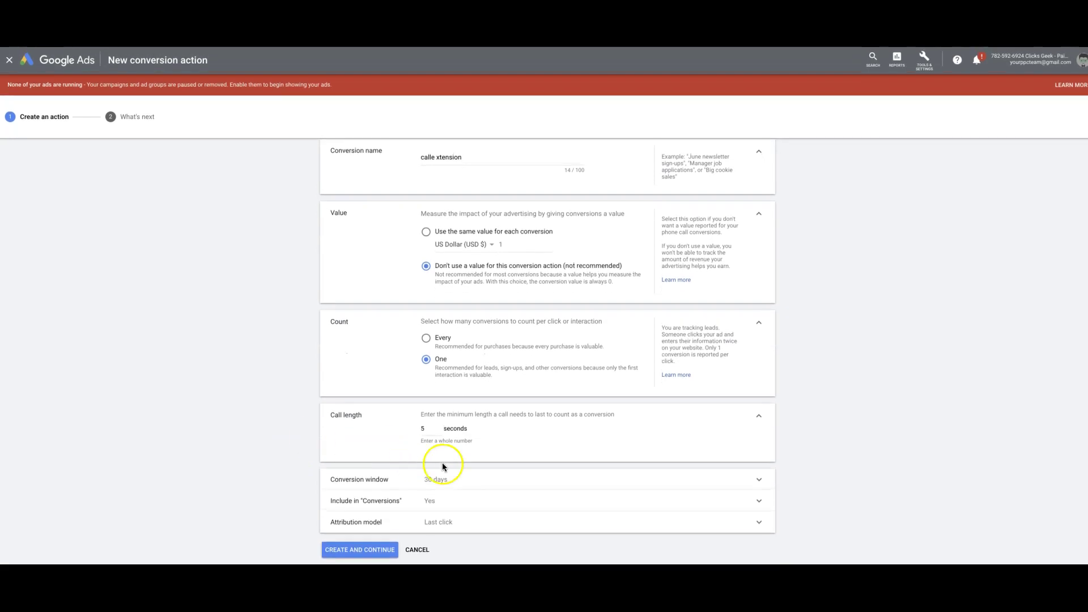
click(442, 441)
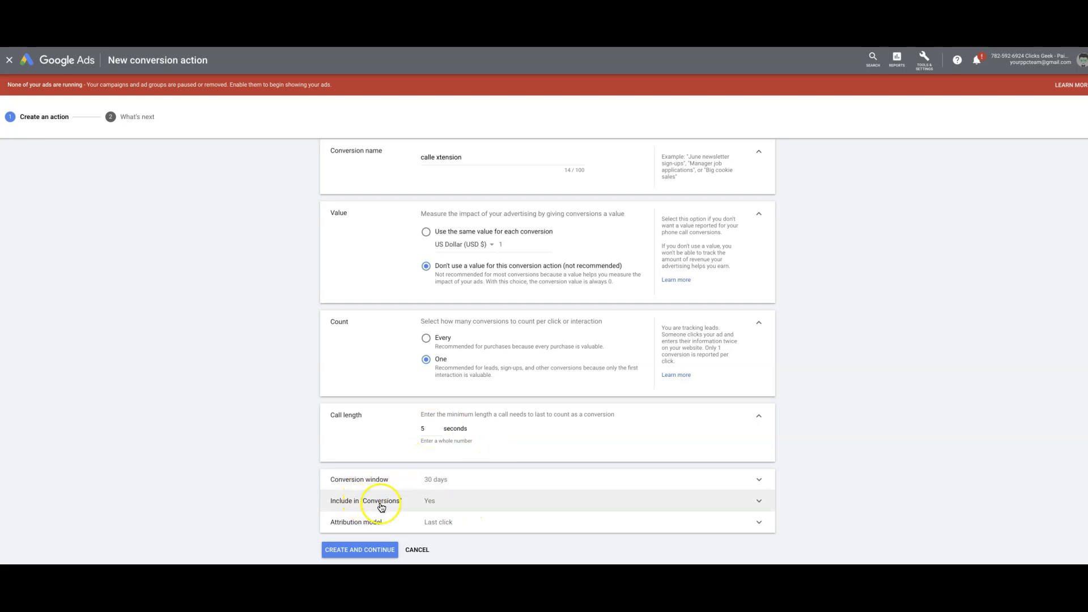
Step: Create 'calle xtension', set its status to Removed, and begin another conversion action
click(359, 550)
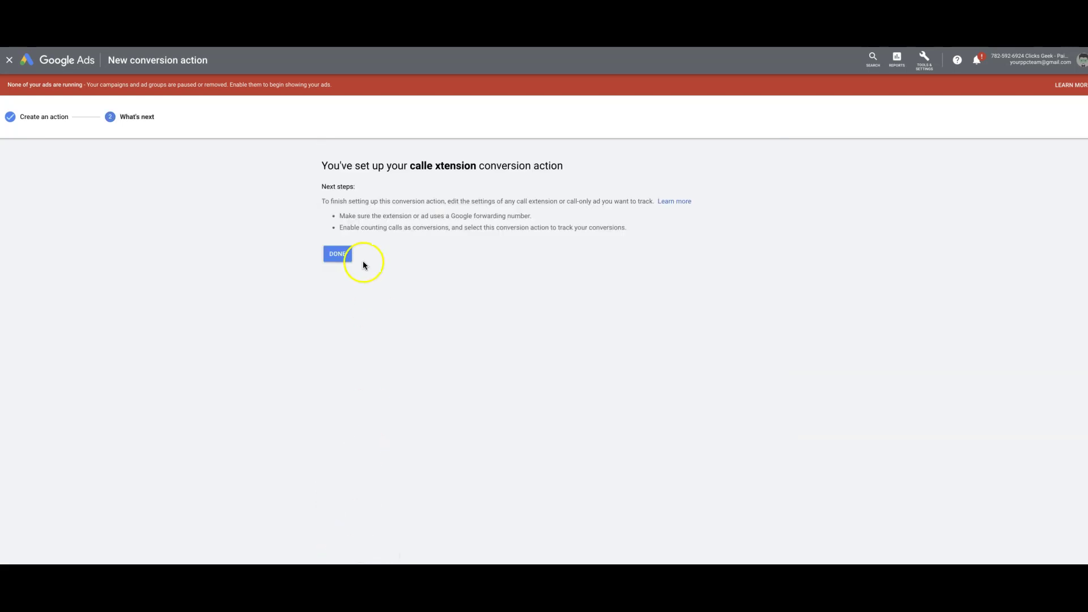
click(344, 254)
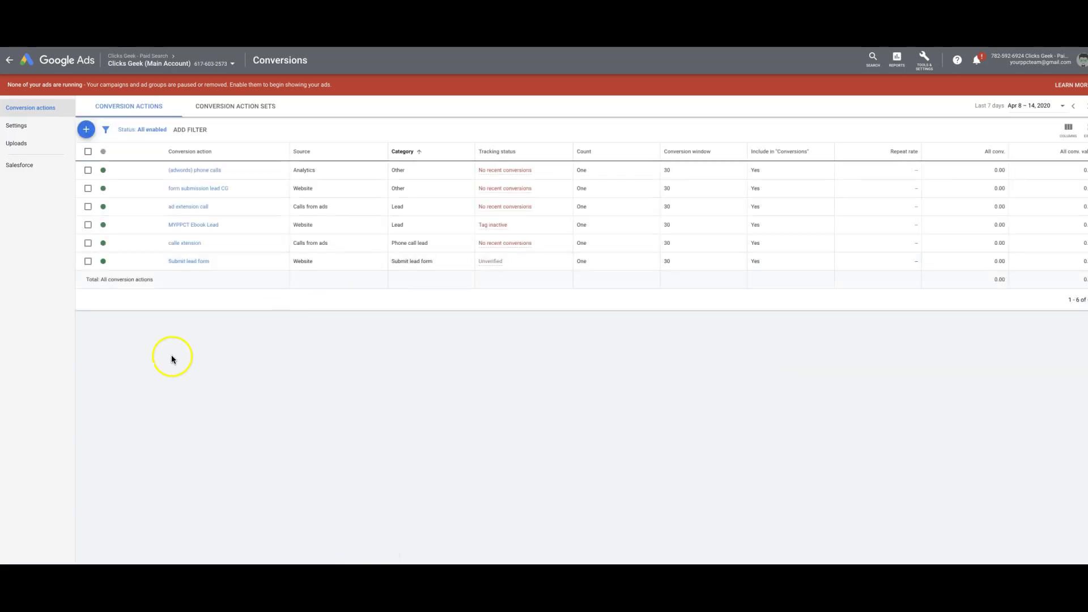
click(103, 243)
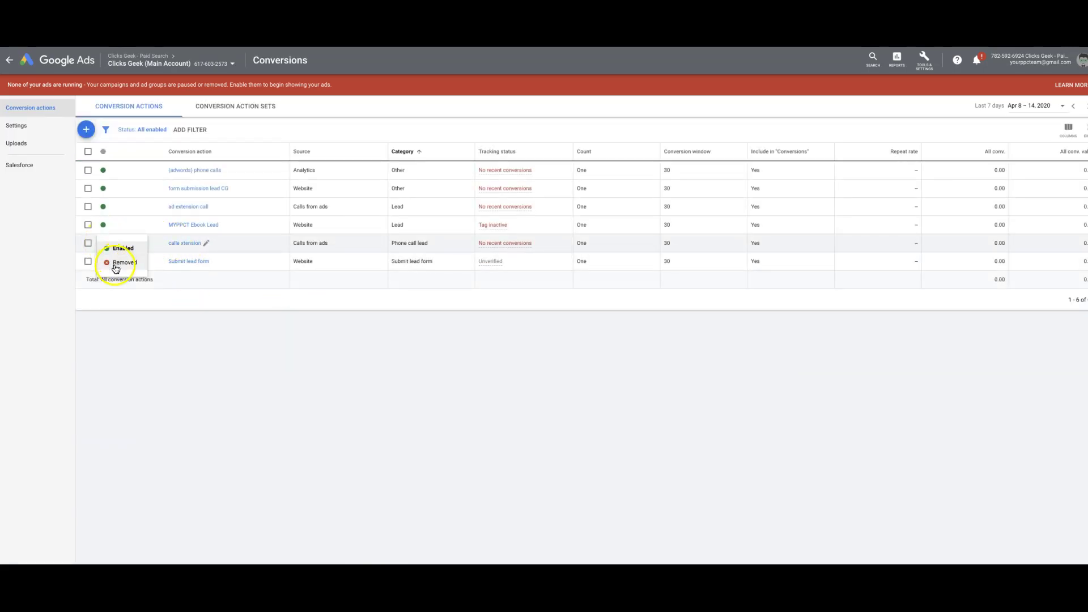
click(120, 263)
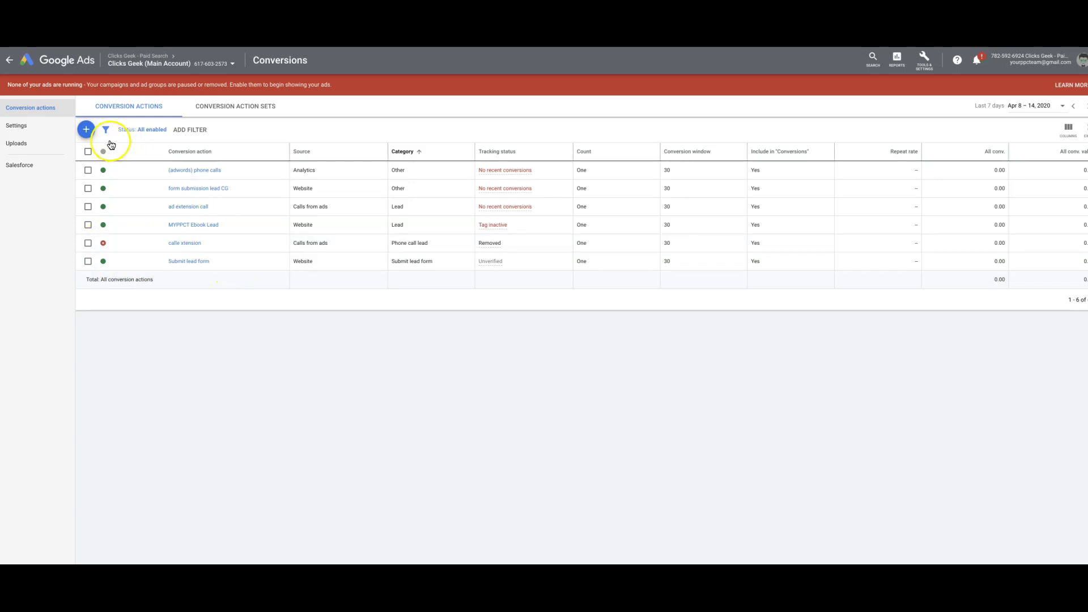
click(86, 129)
Step: Choose phone calls to a number on your website as the conversion type
click(590, 209)
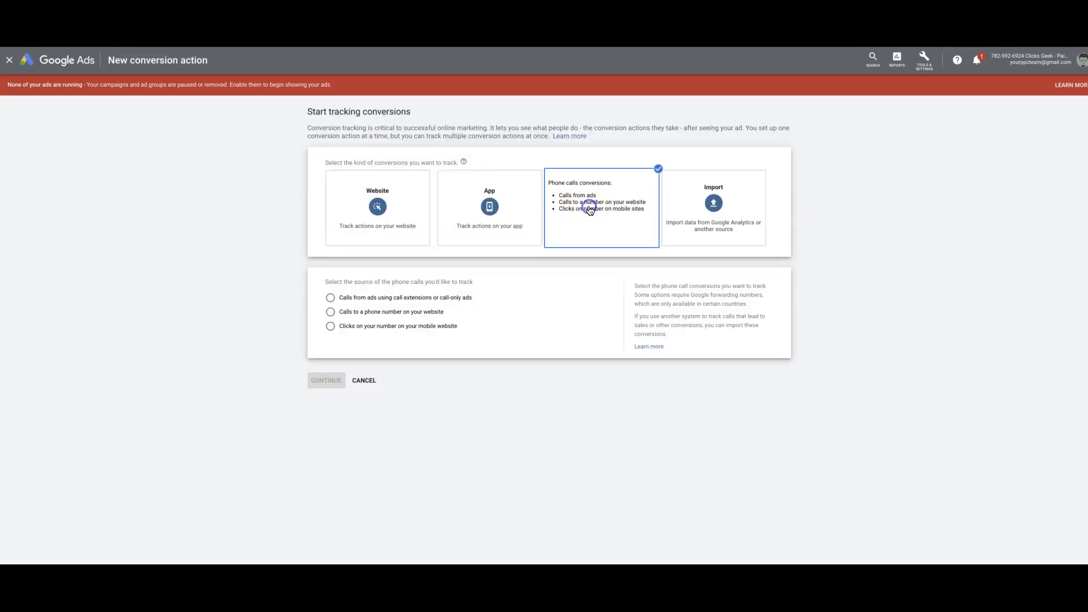
click(330, 311)
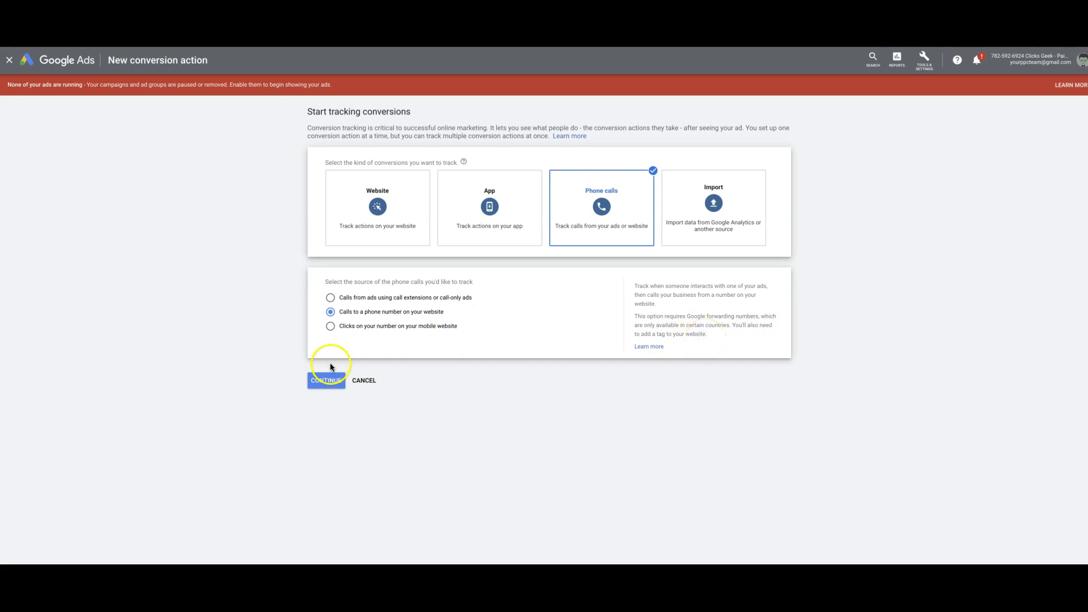
click(326, 381)
Step: Name the conversion 'calls from website', use no value, and set a 5-second call length
click(447, 238)
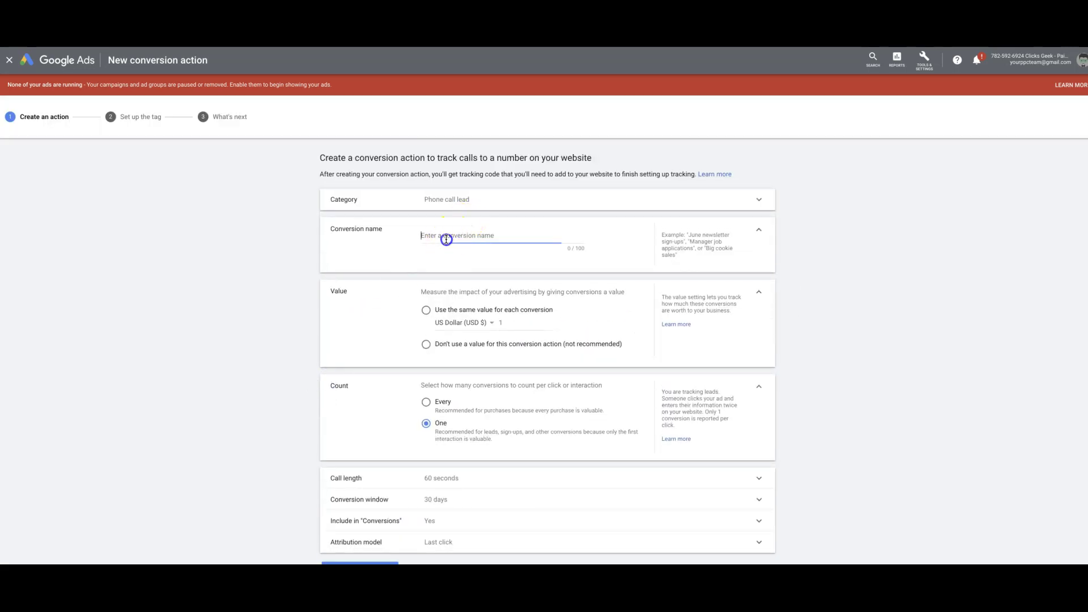
text(calls from website)
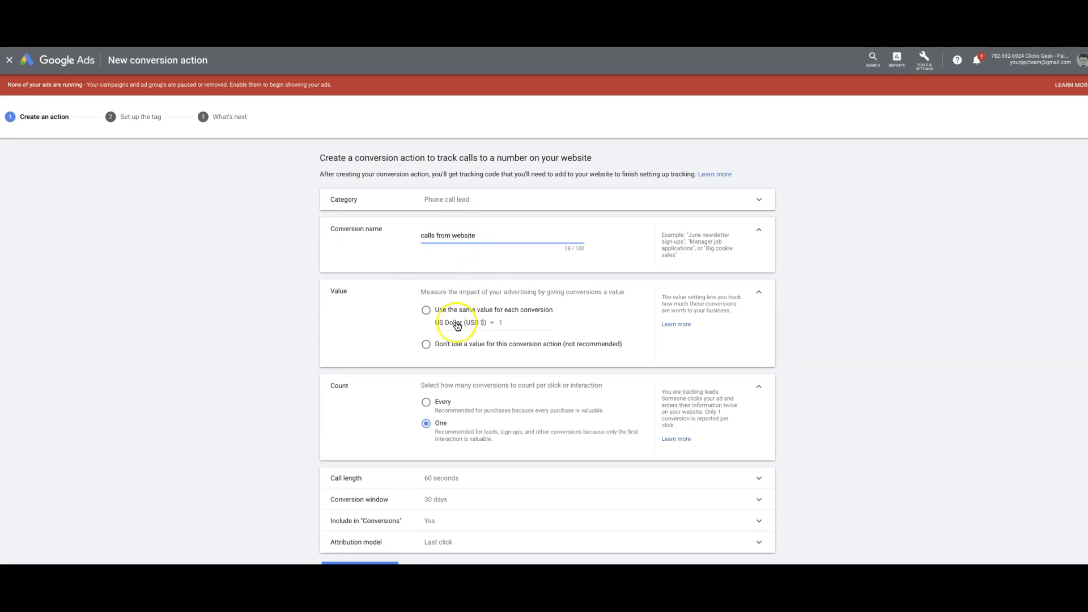
click(426, 344)
scroll(366, 420, down, 1)
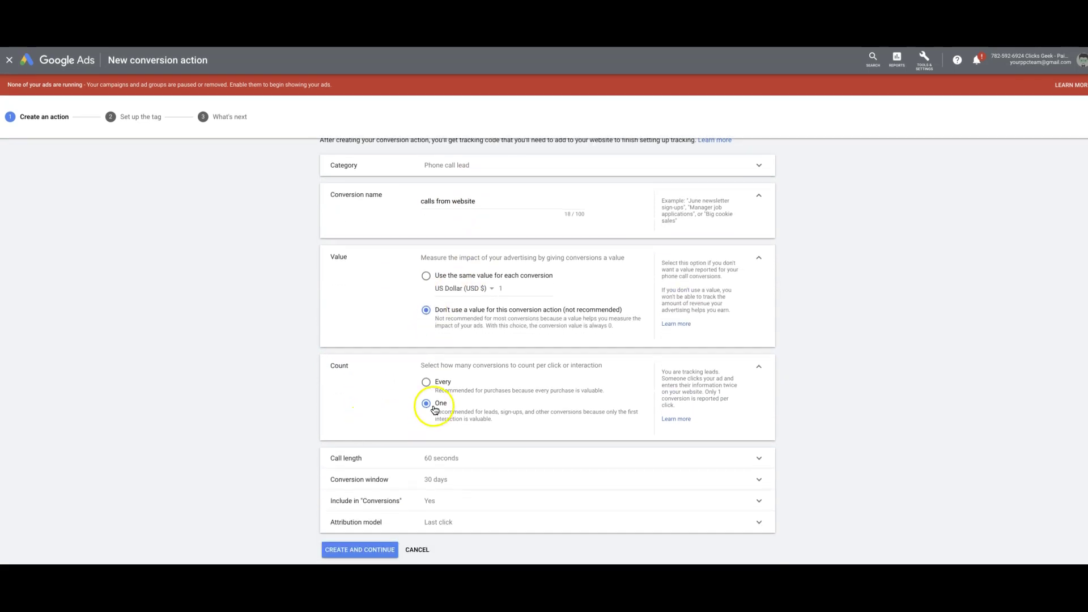
click(420, 459)
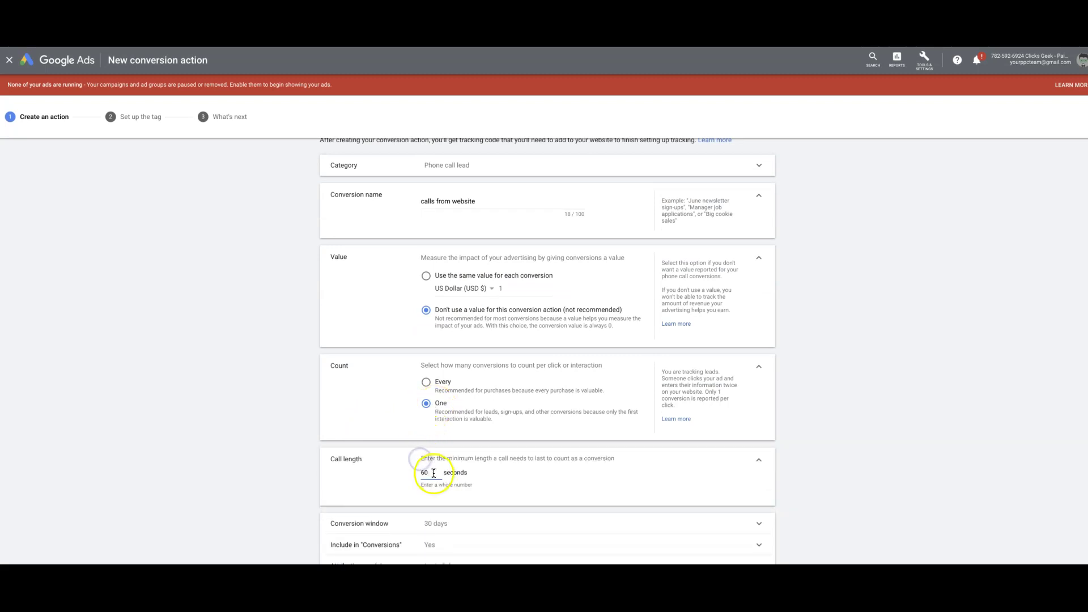
click(410, 473)
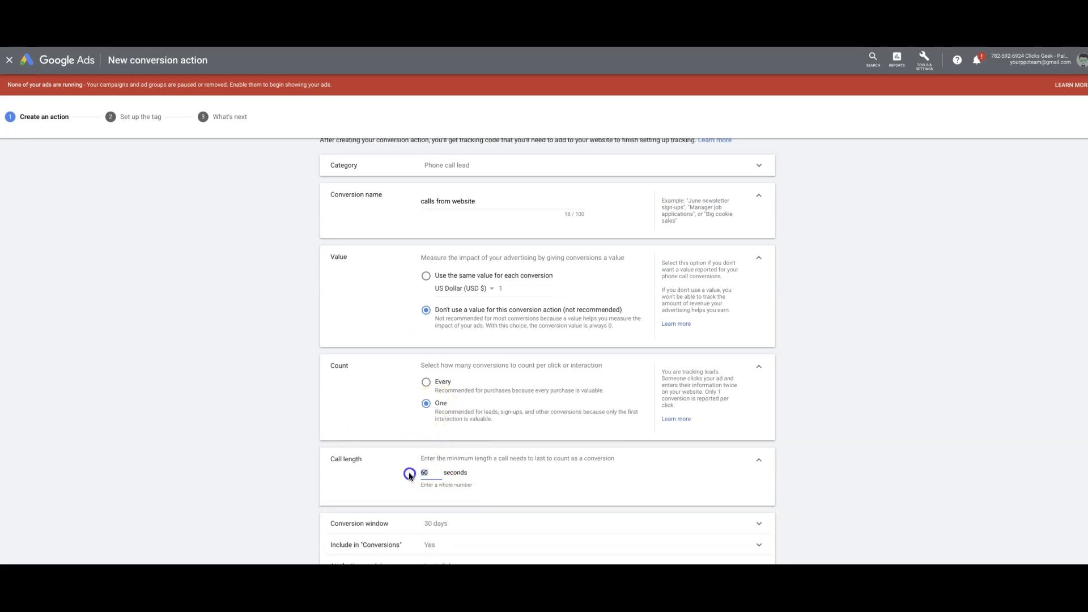
click(263, 420)
scroll(263, 420, down, 1)
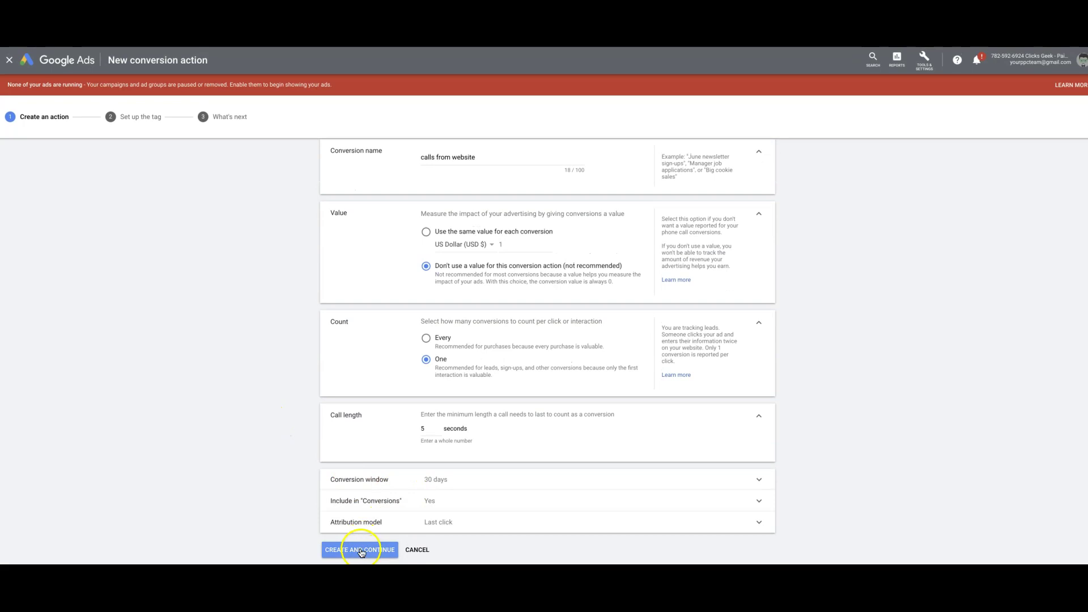
Step: Create the action, renaming it to the unique 'calls from websitesssss' after the duplicate-name error
click(360, 551)
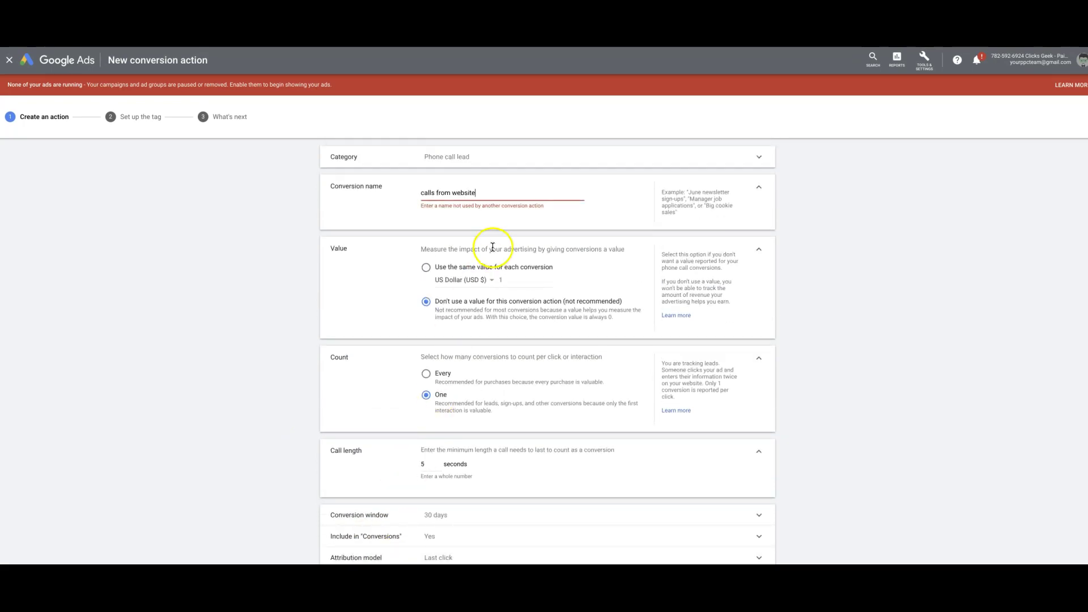
text(s)
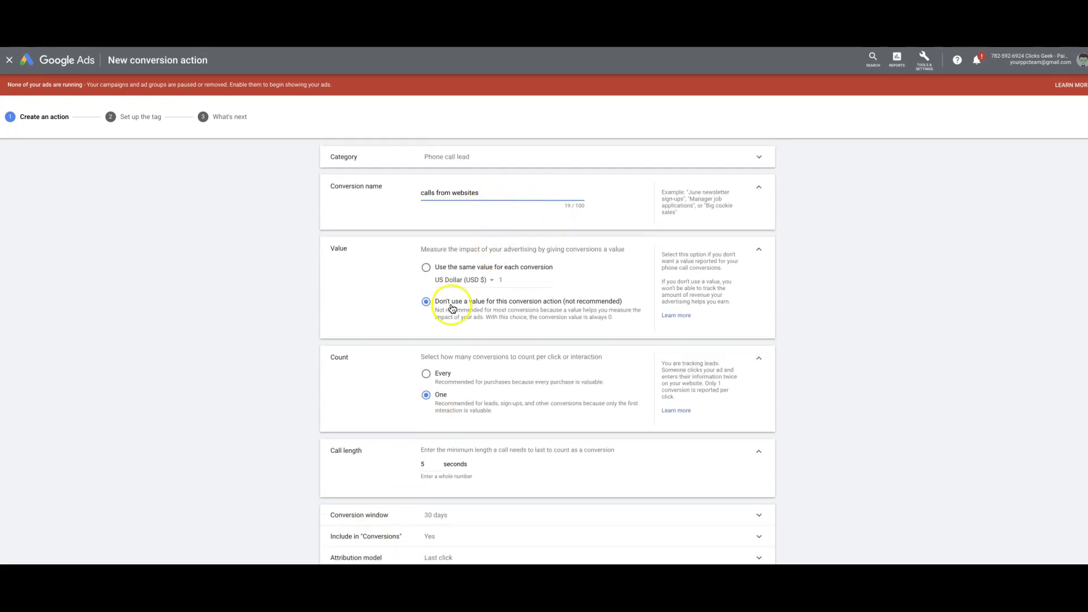
text(ssss)
scroll(265, 386, down, 1)
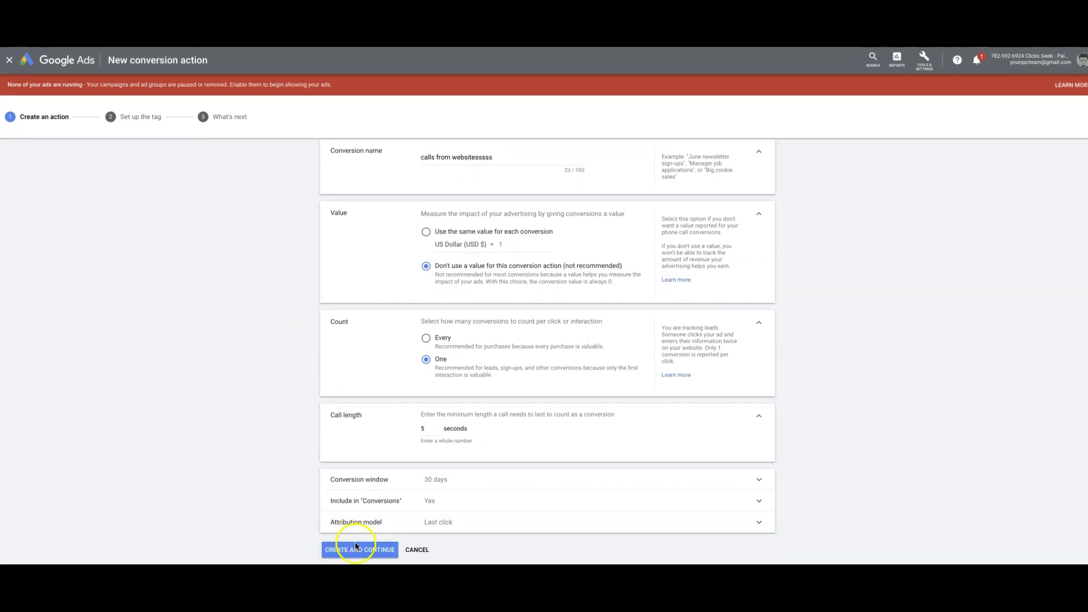
click(357, 549)
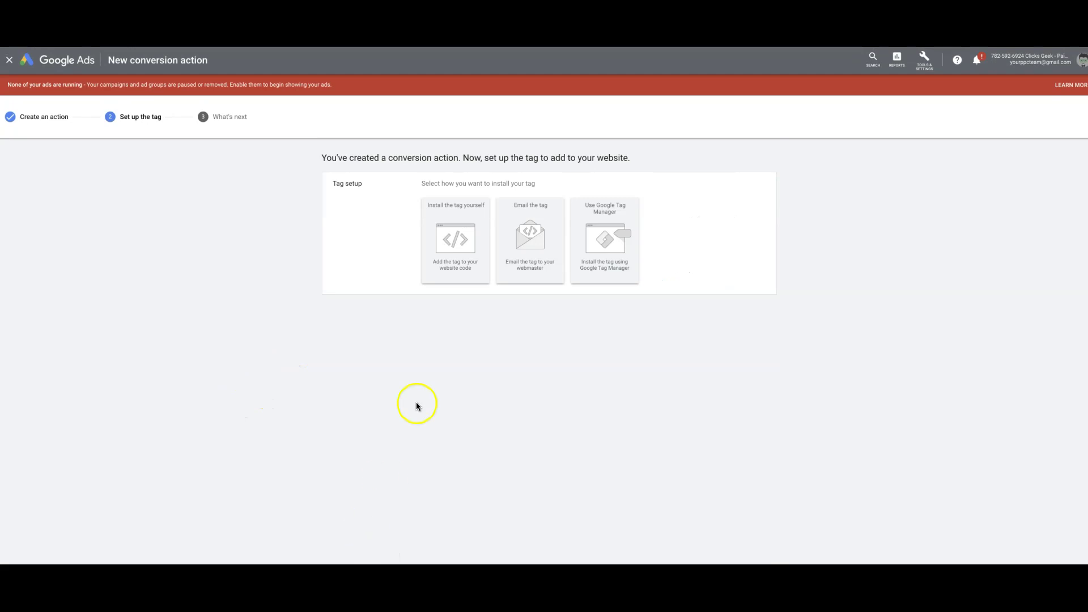
Step: Choose to install the tag yourself and copy the global site tag
click(456, 246)
scroll(386, 362, down, 3)
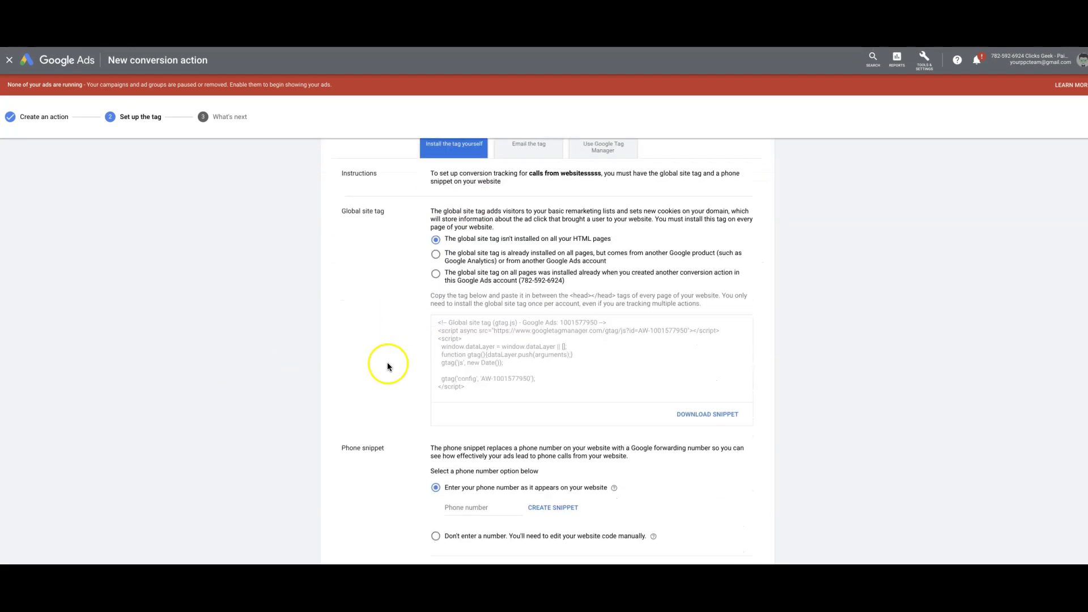
click(478, 334)
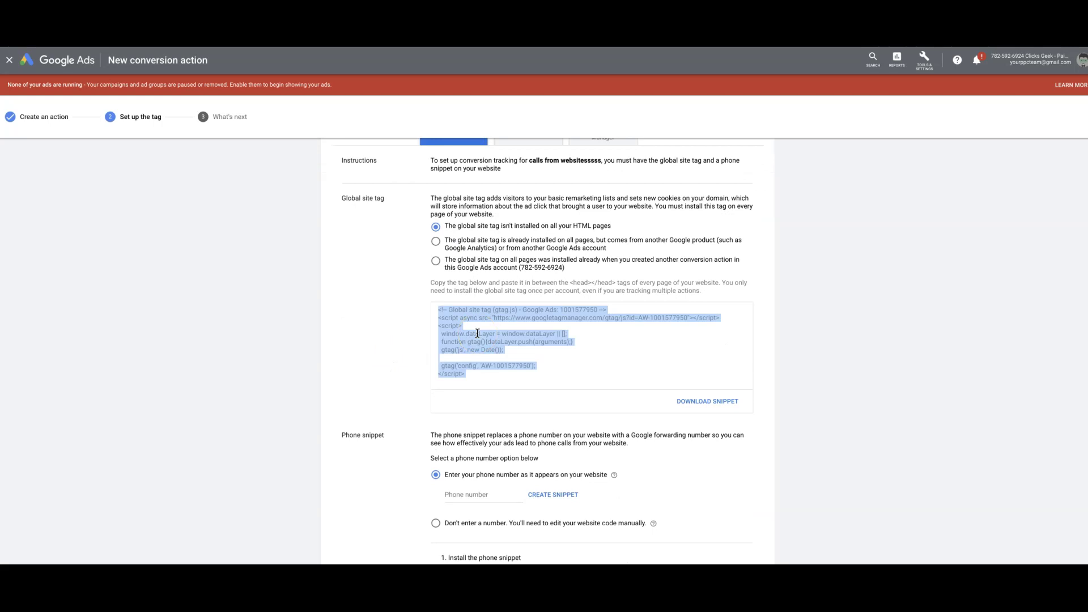
Step: Generate and copy the phone snippet for the website's phone number, then continue
scroll(426, 324, down, 5)
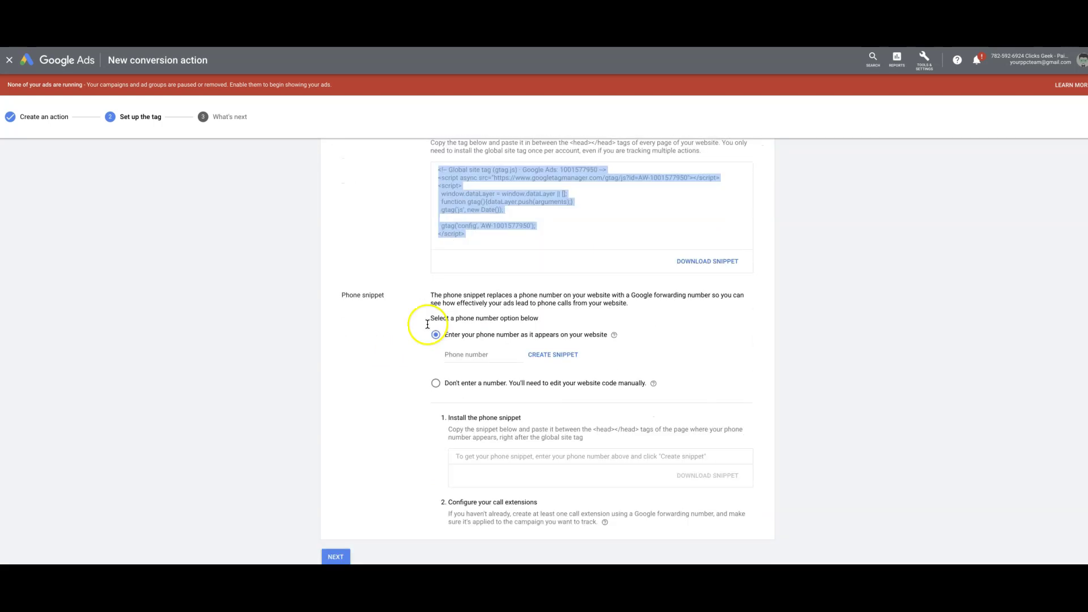
click(449, 353)
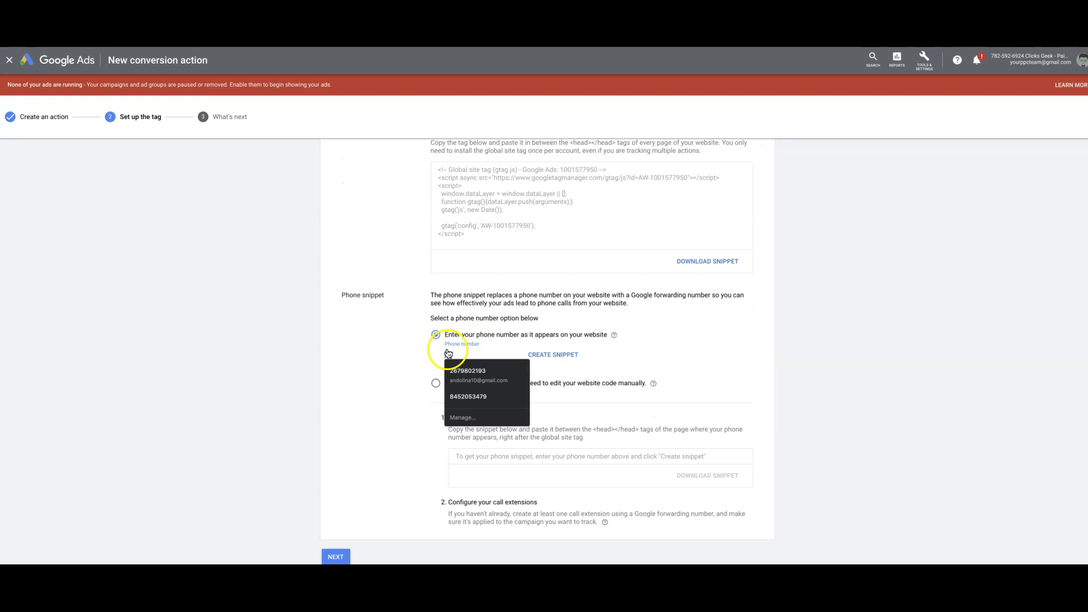
text(555)
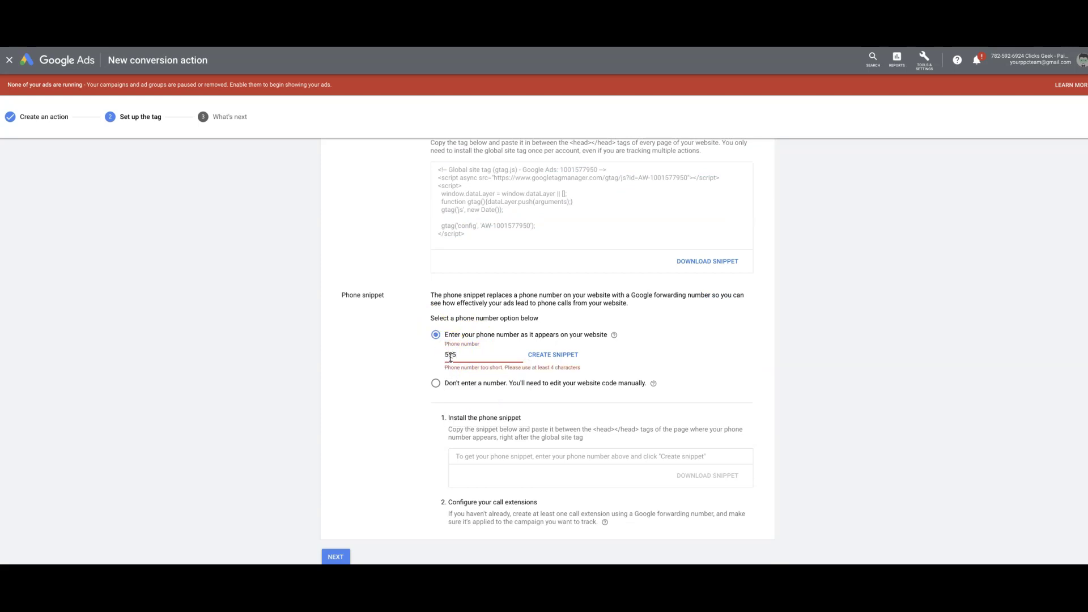
text(5555)
click(536, 365)
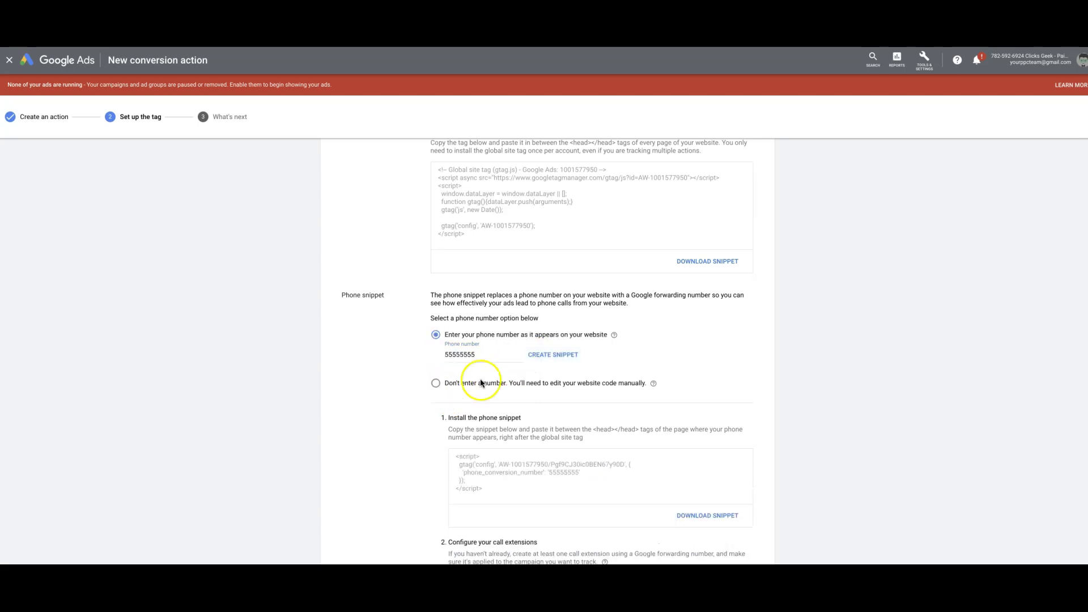
scroll(389, 437, down, 1)
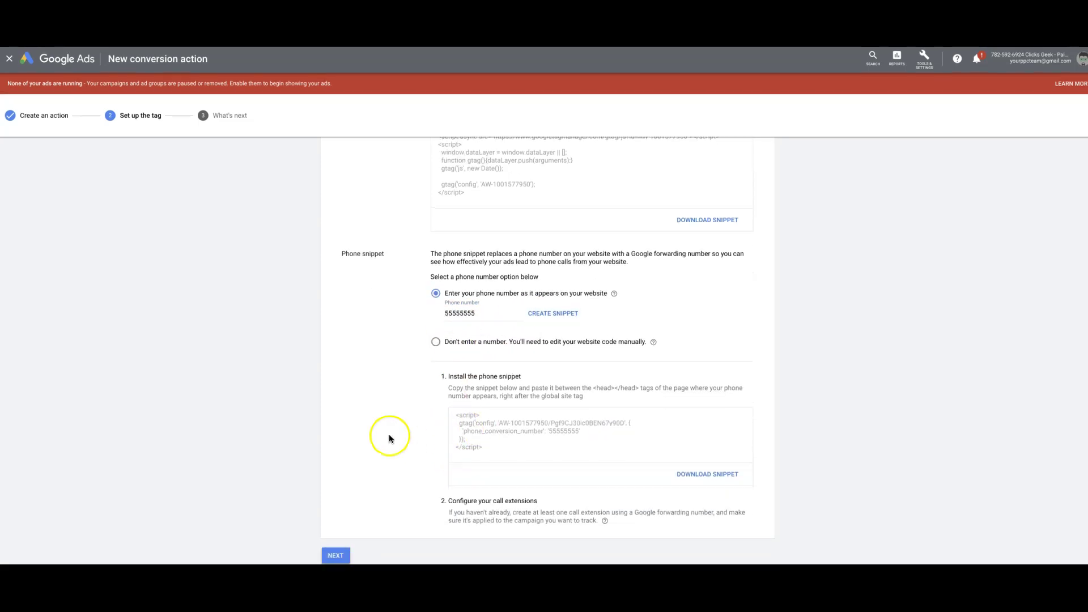
click(497, 432)
click(610, 419)
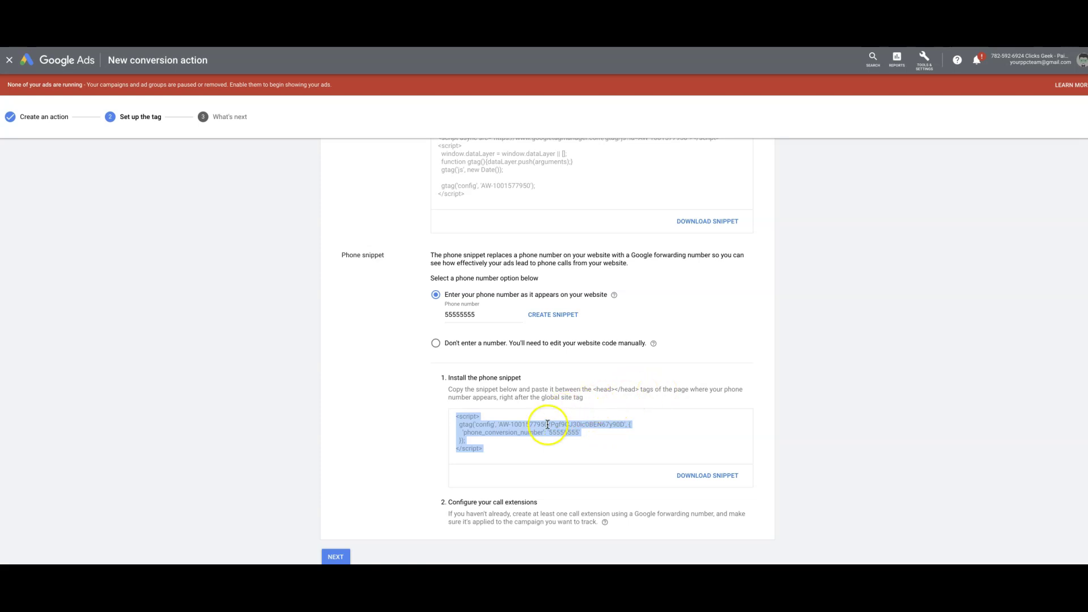
scroll(329, 376, up, 1)
scroll(328, 377, up, 1)
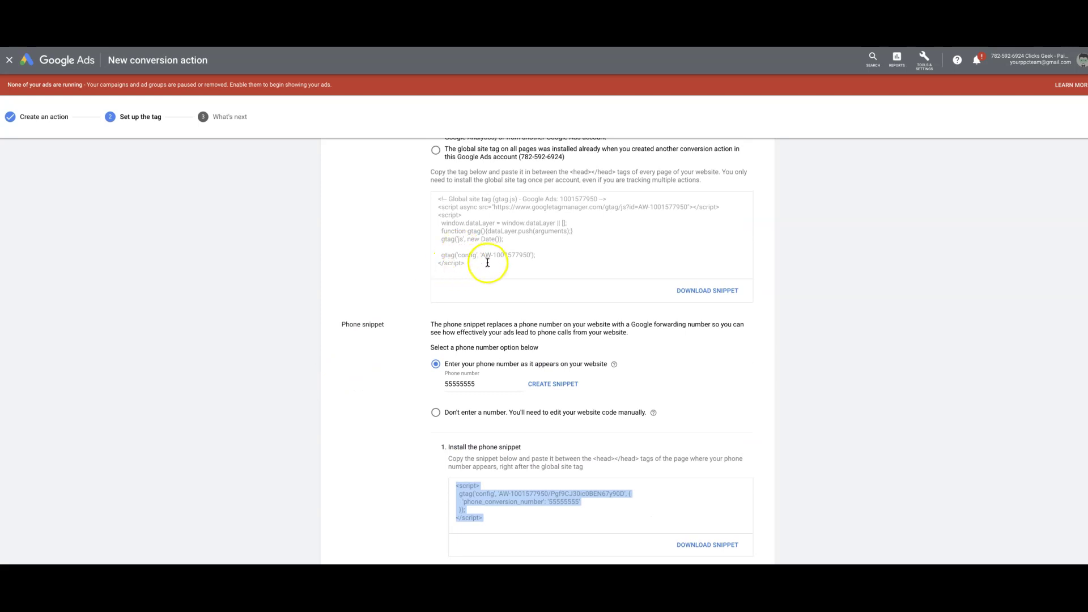
scroll(378, 450, down, 2)
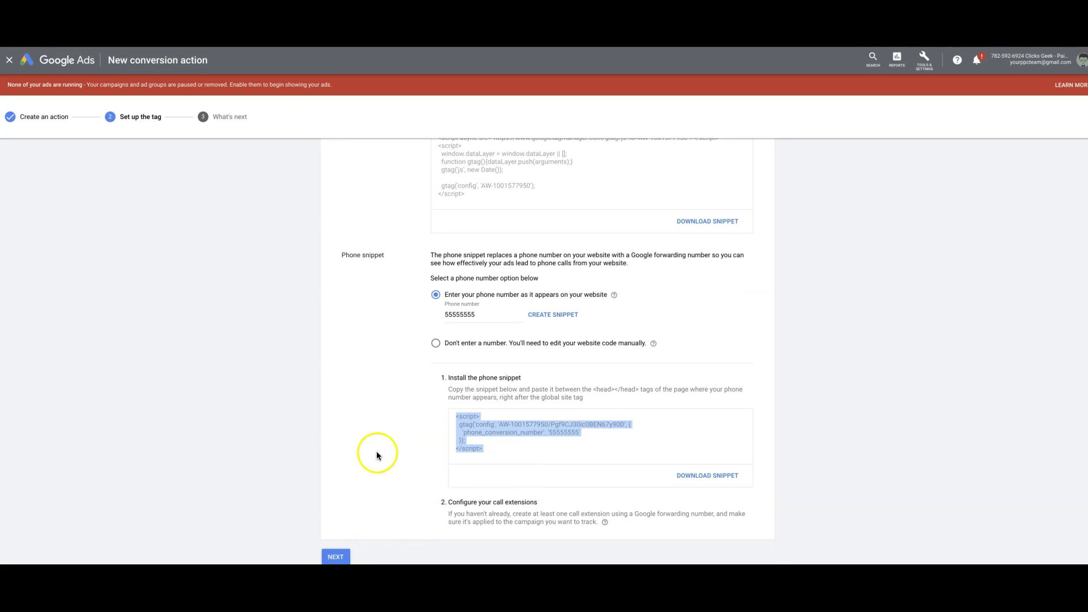
click(336, 557)
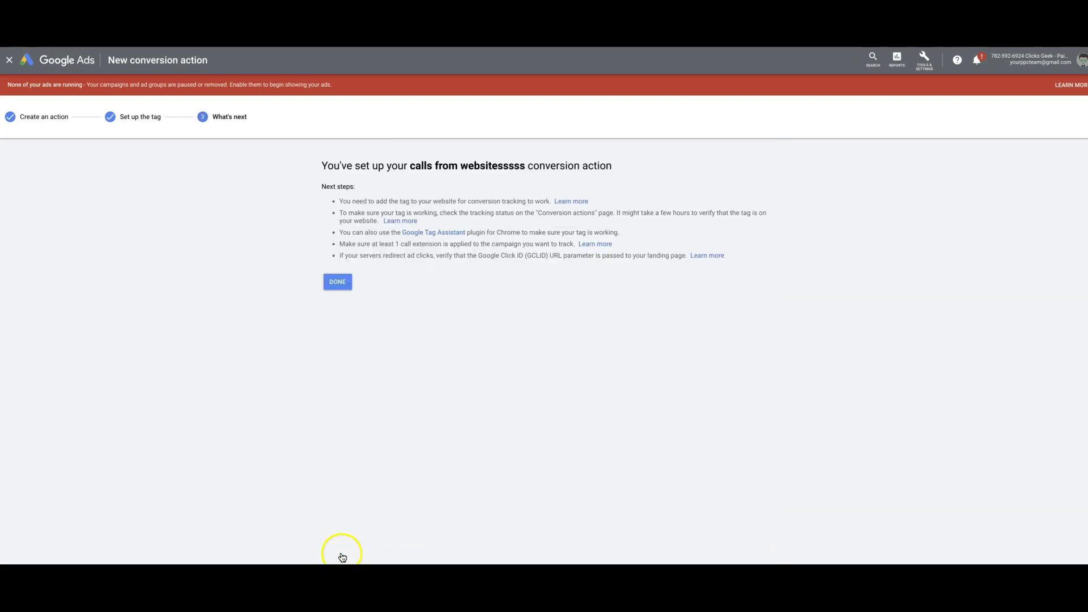
Step: Finish setup and set 'calls from websitesssss' to Removed in the conversions list
click(338, 284)
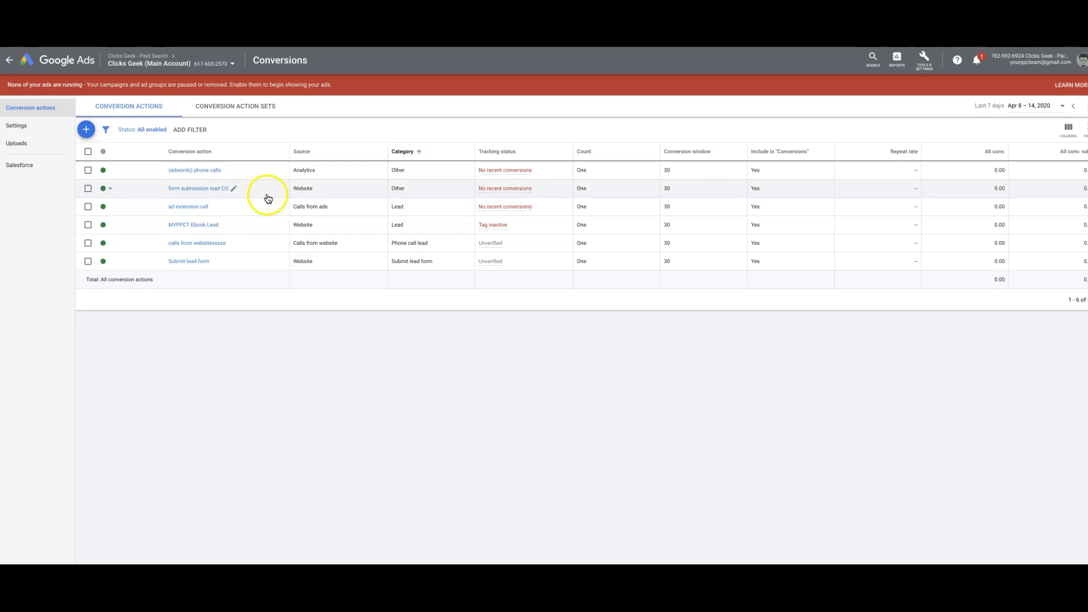
click(109, 246)
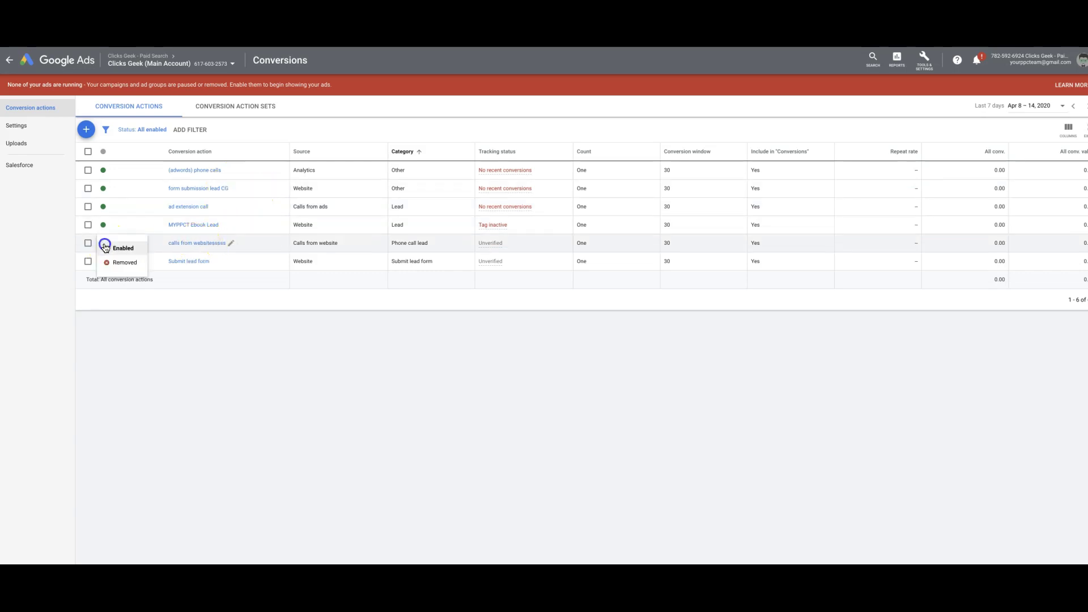
click(113, 265)
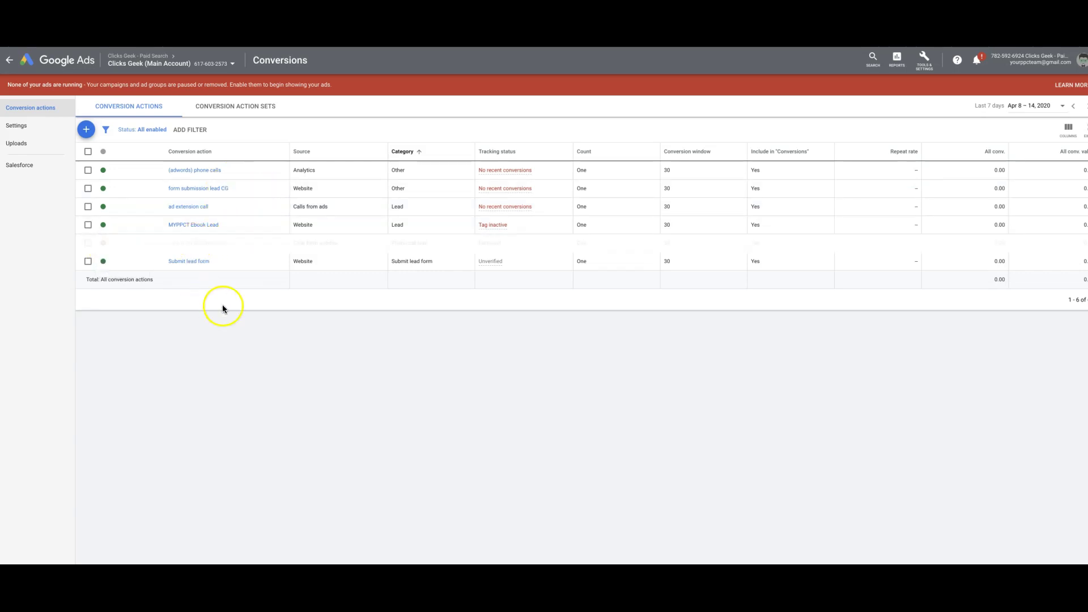
Step: Start a phone-call conversion tracking clicks on your number on the mobile website
click(85, 131)
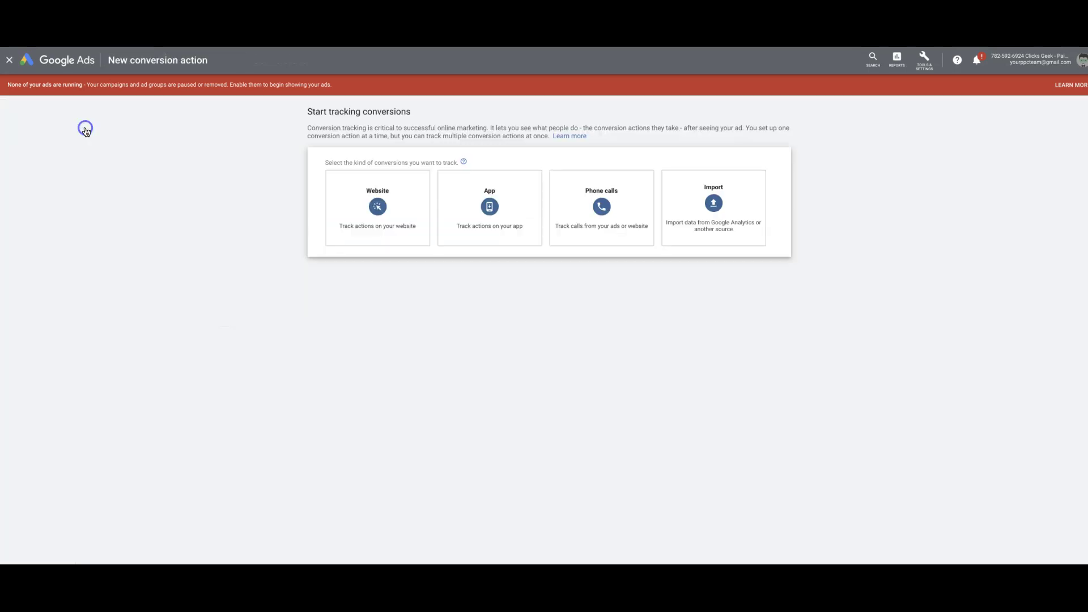
click(579, 207)
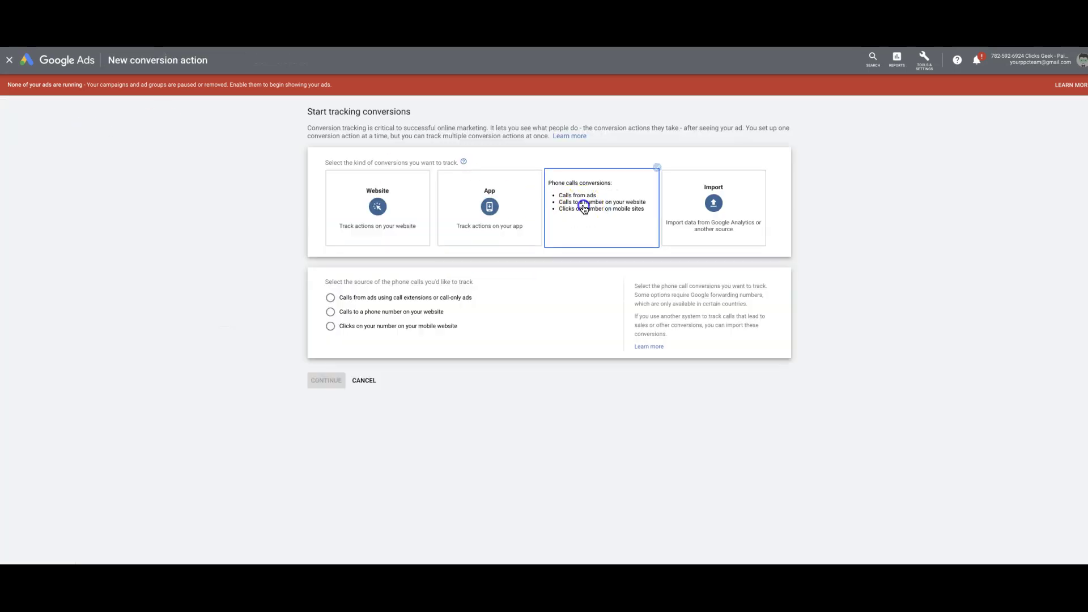
click(330, 326)
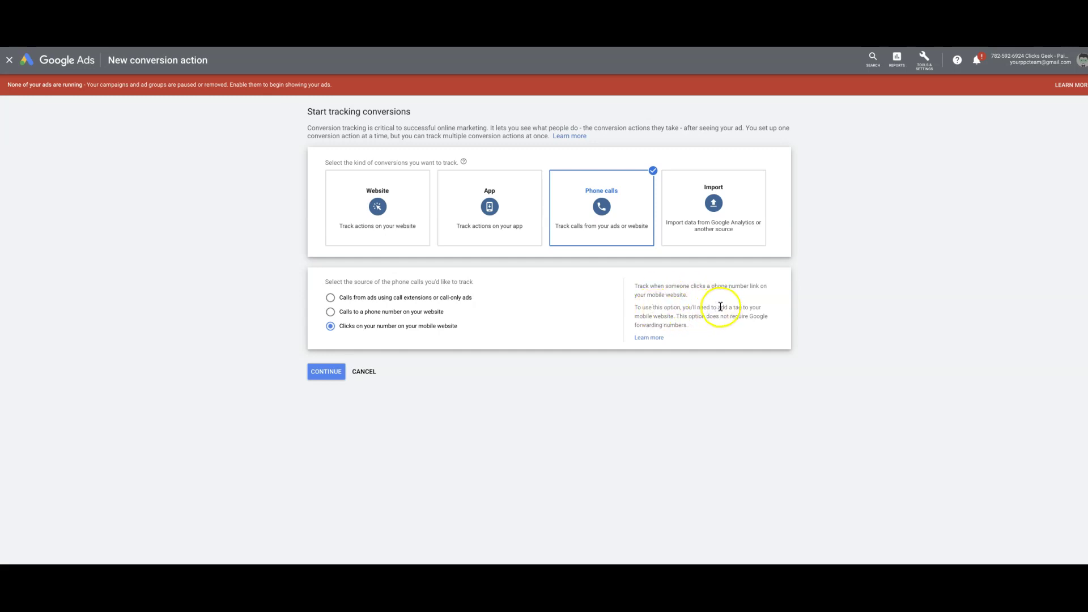
click(327, 370)
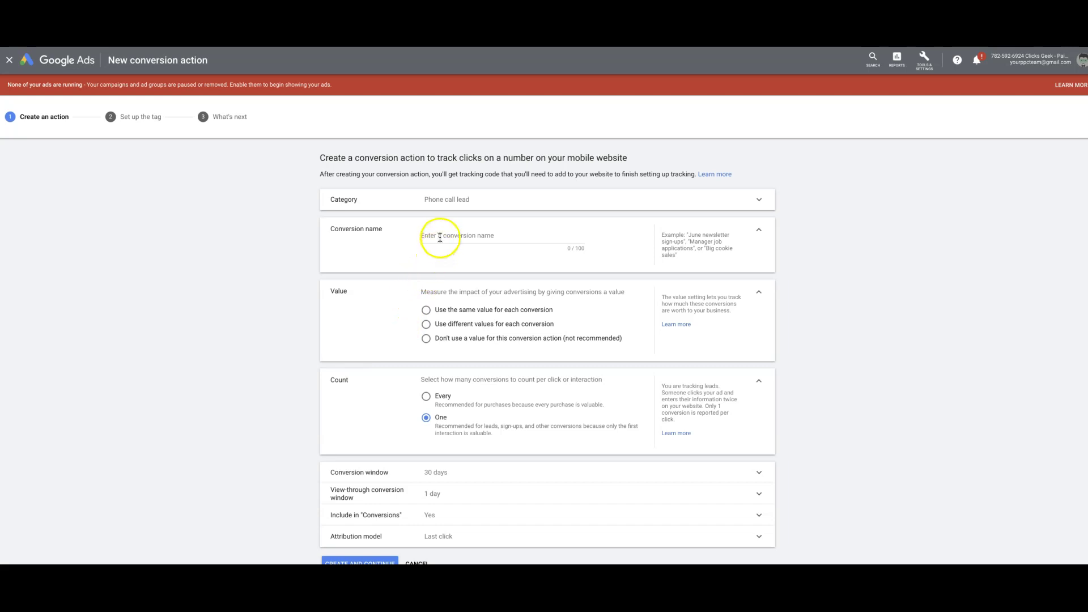
Step: Name it 'click to call', use no value, and create the action
click(439, 236)
text(click to call)
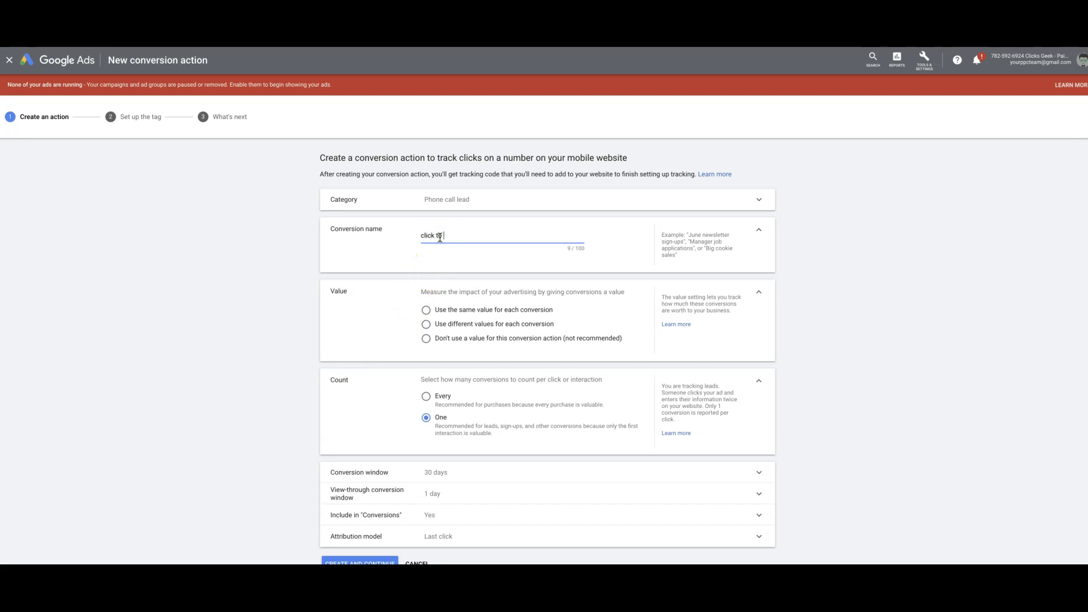
click(425, 338)
scroll(270, 452, down, 1)
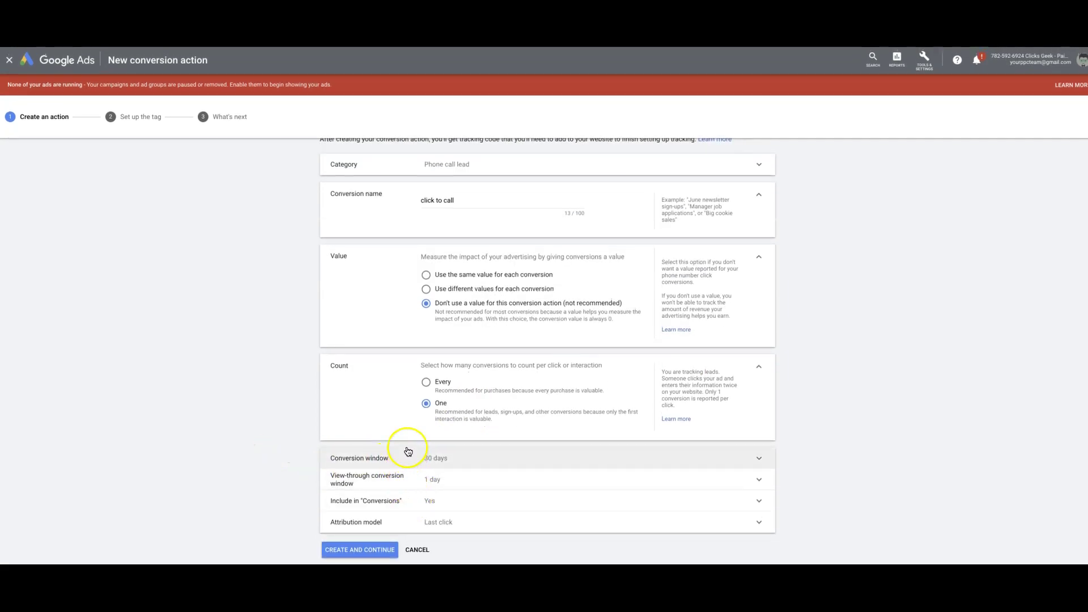
click(361, 550)
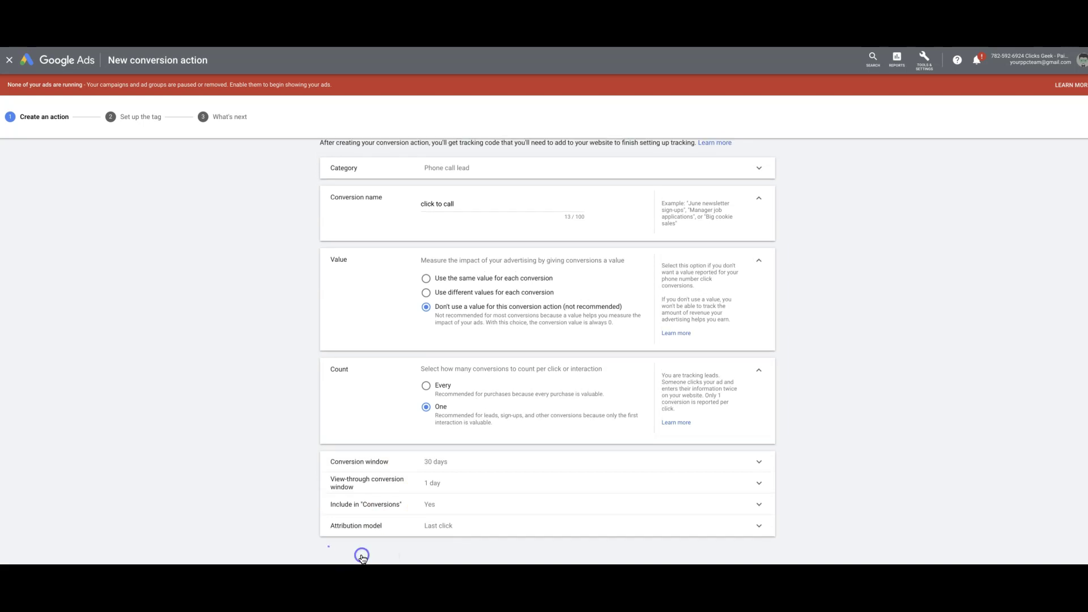
Step: Choose self-installation and select the click-to-call event snippet code
click(466, 258)
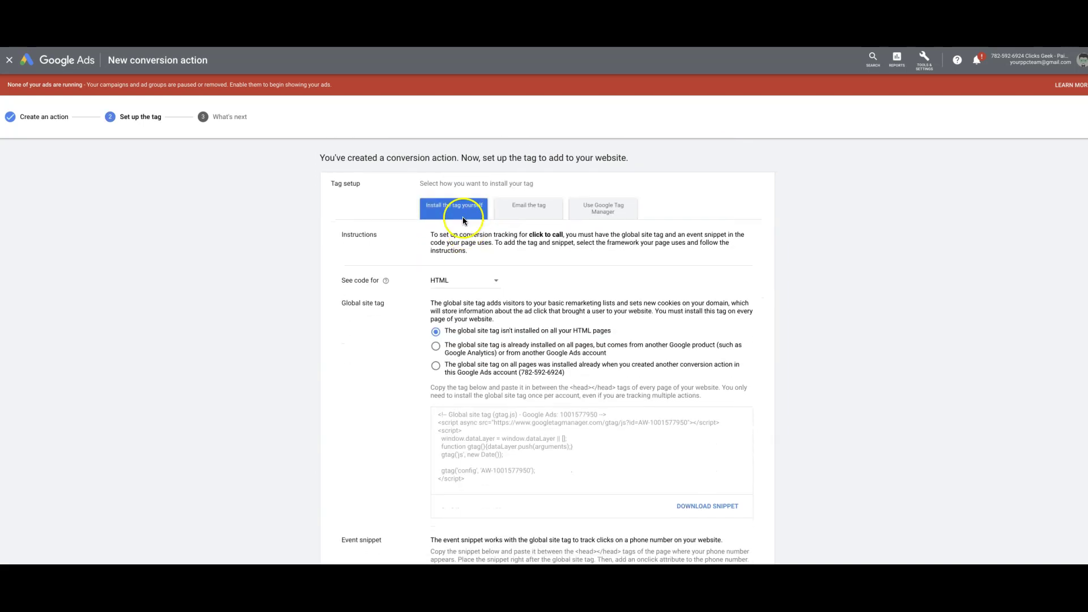
scroll(292, 304, down, 3)
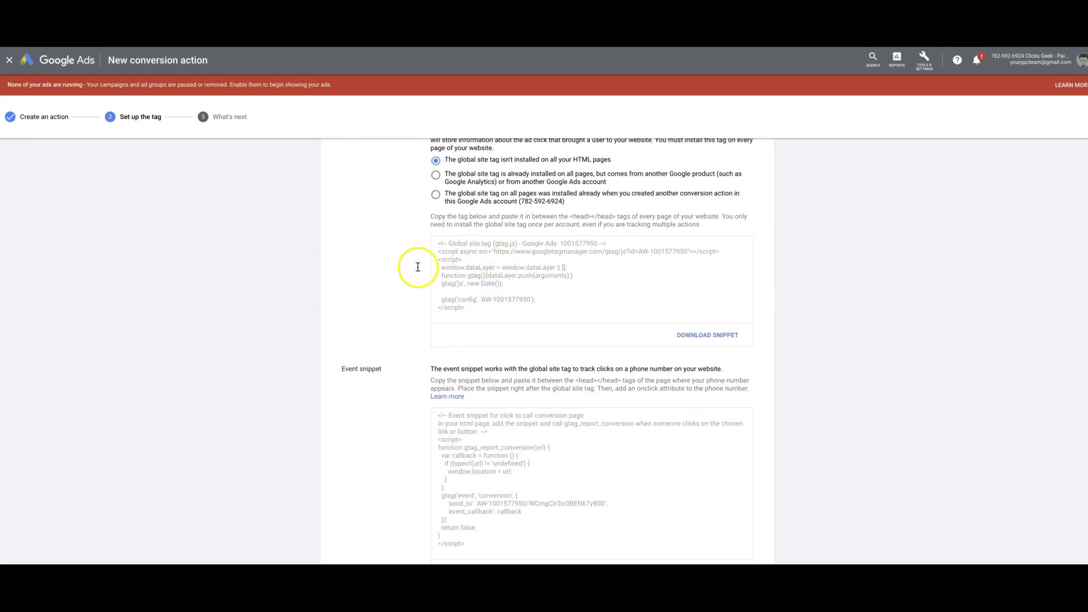
scroll(363, 274, down, 1)
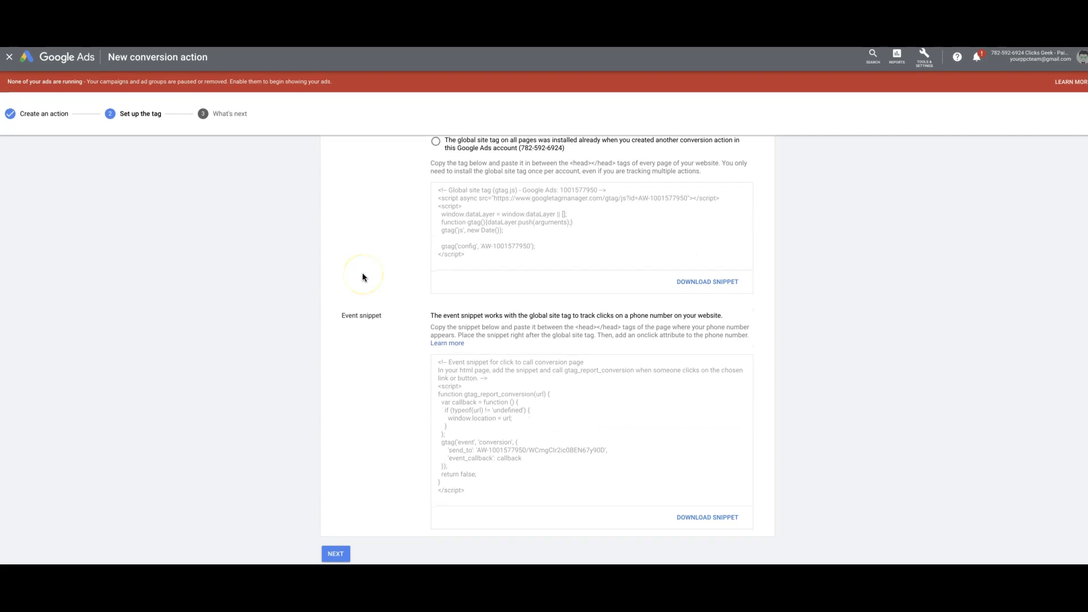
click(498, 423)
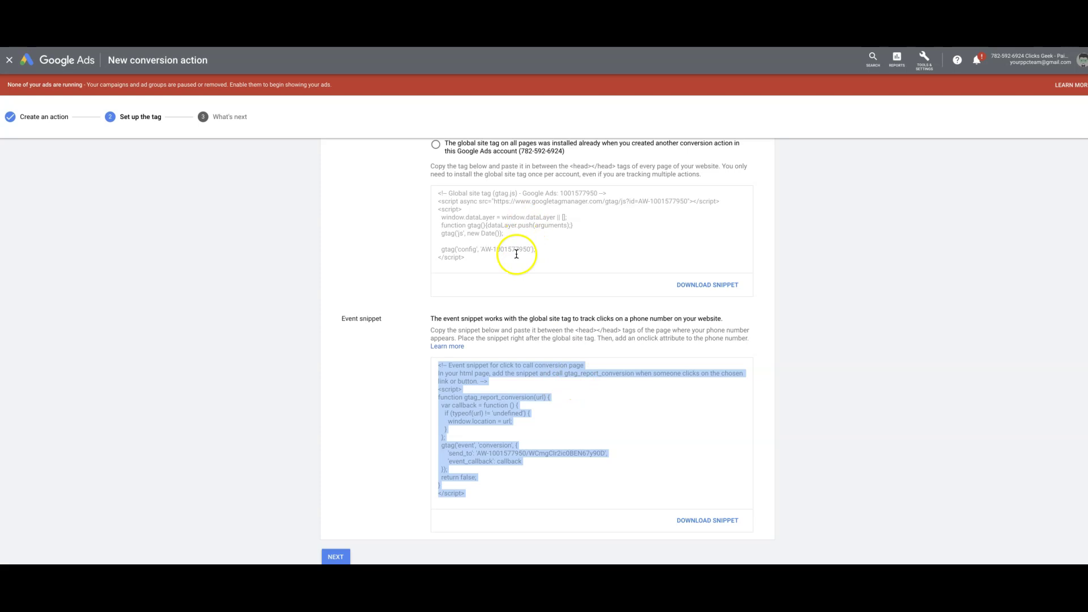
scroll(420, 267, up, 1)
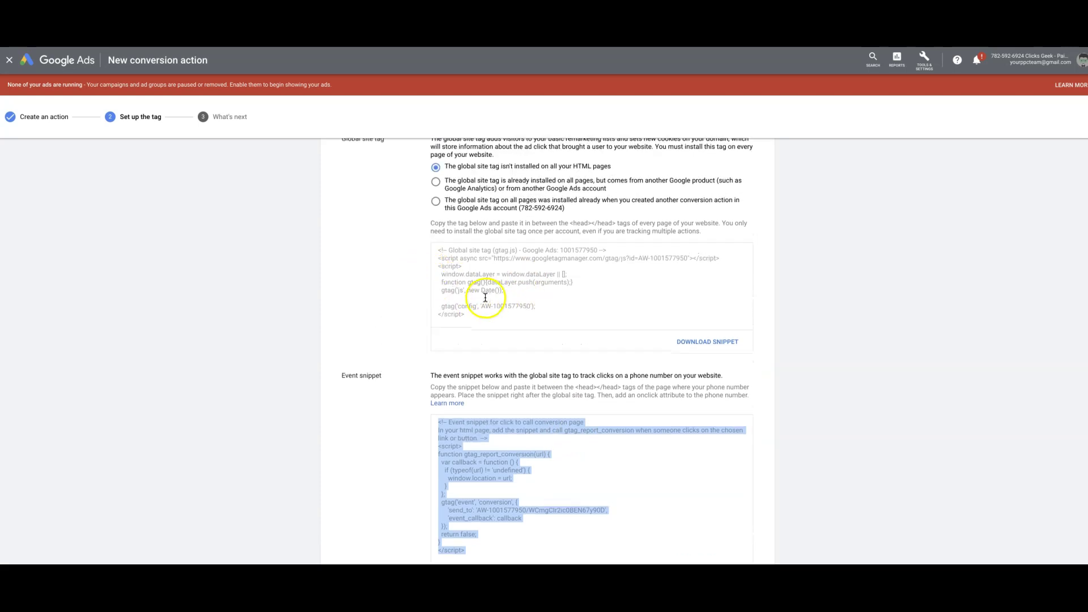
scroll(365, 417, down, 1)
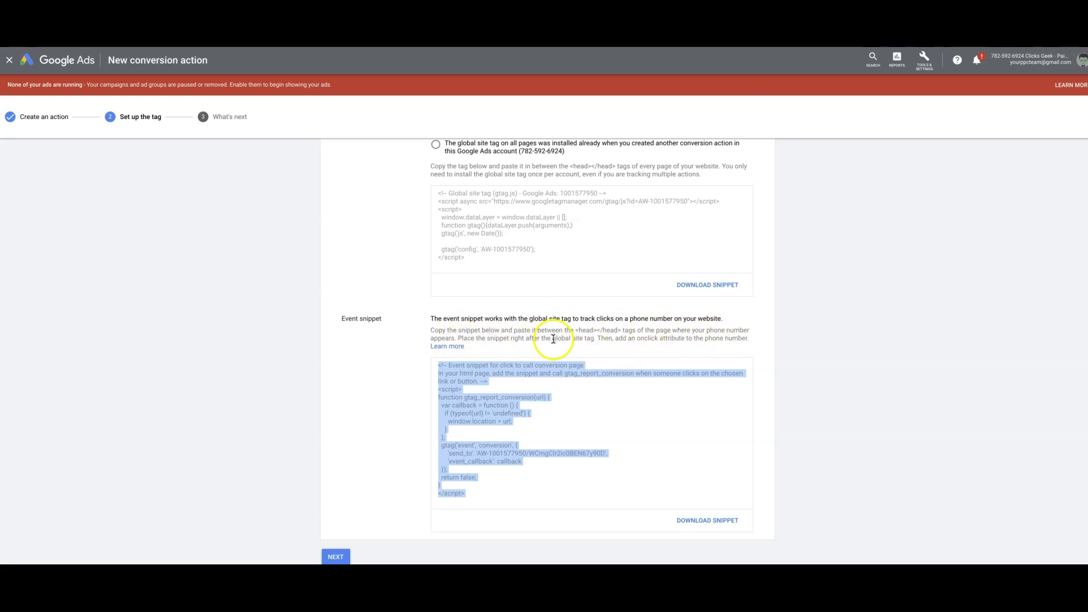
Step: Complete setup and set the 'click to call' action's status to Removed
click(336, 557)
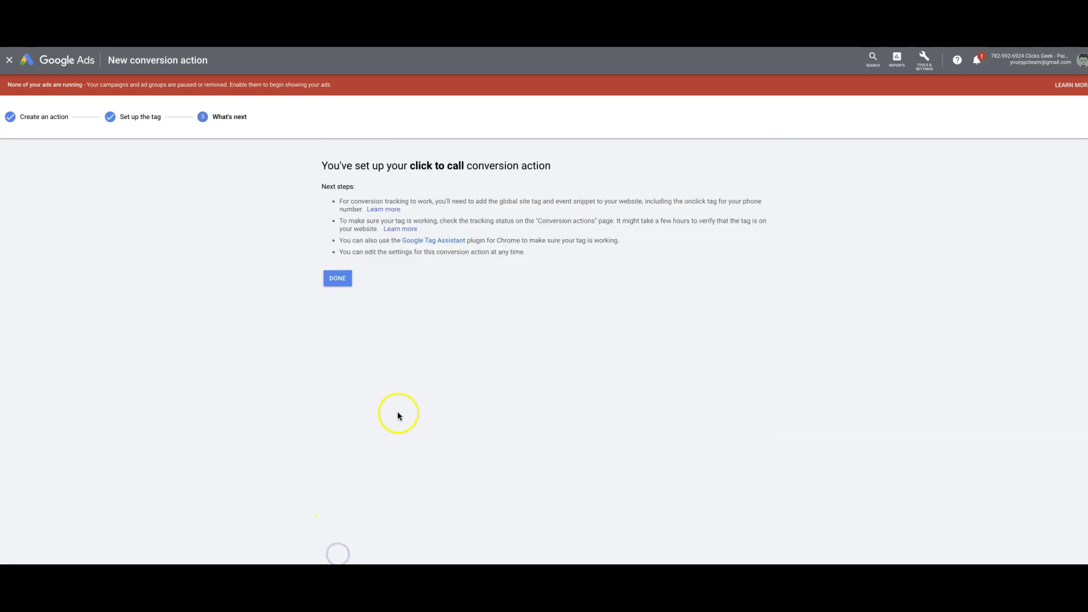
click(337, 279)
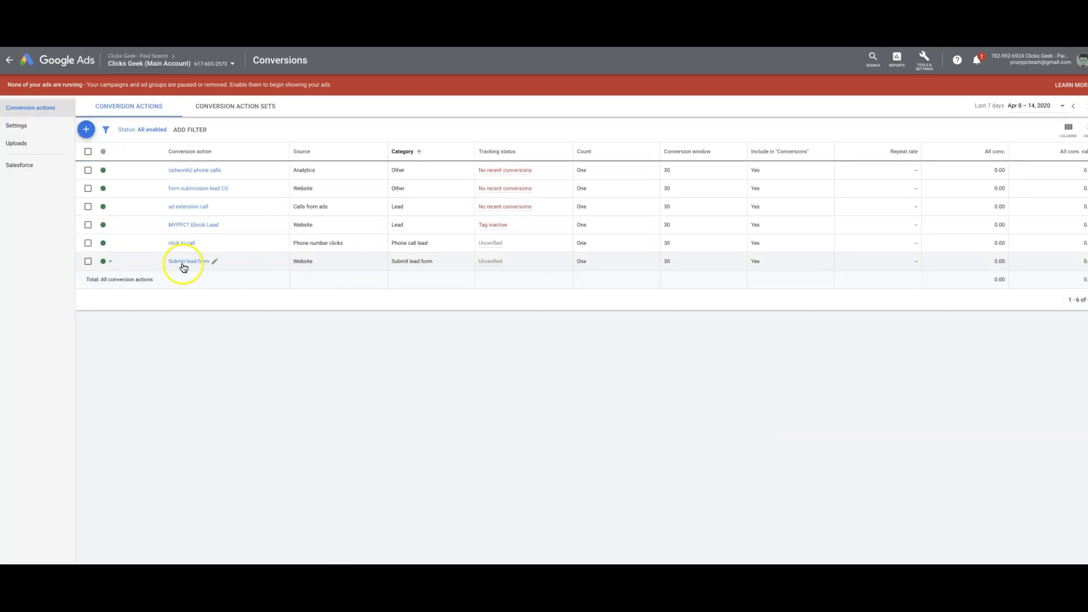
click(109, 243)
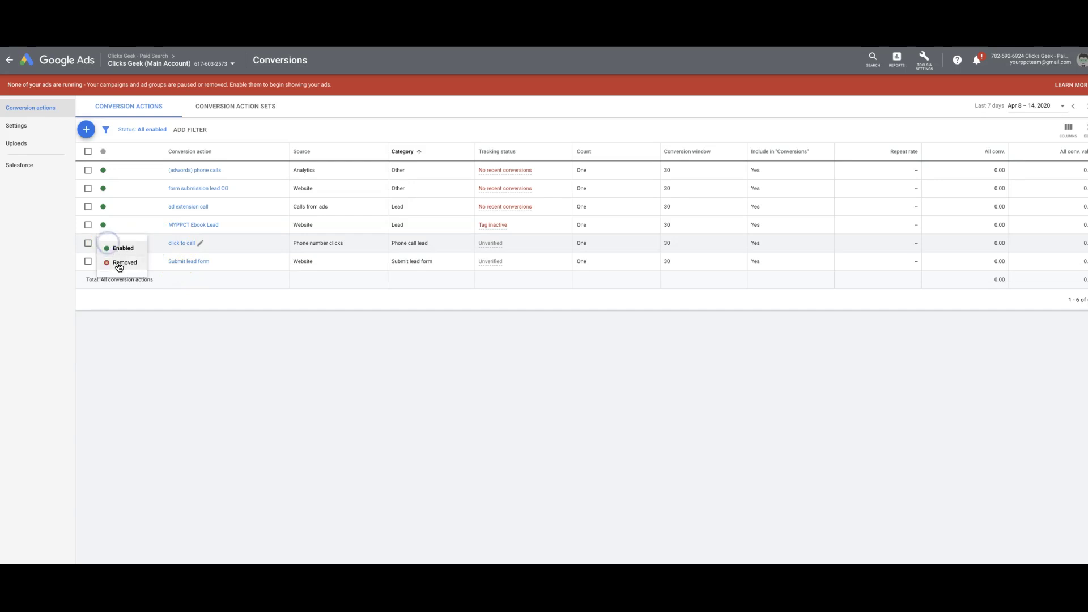
click(118, 264)
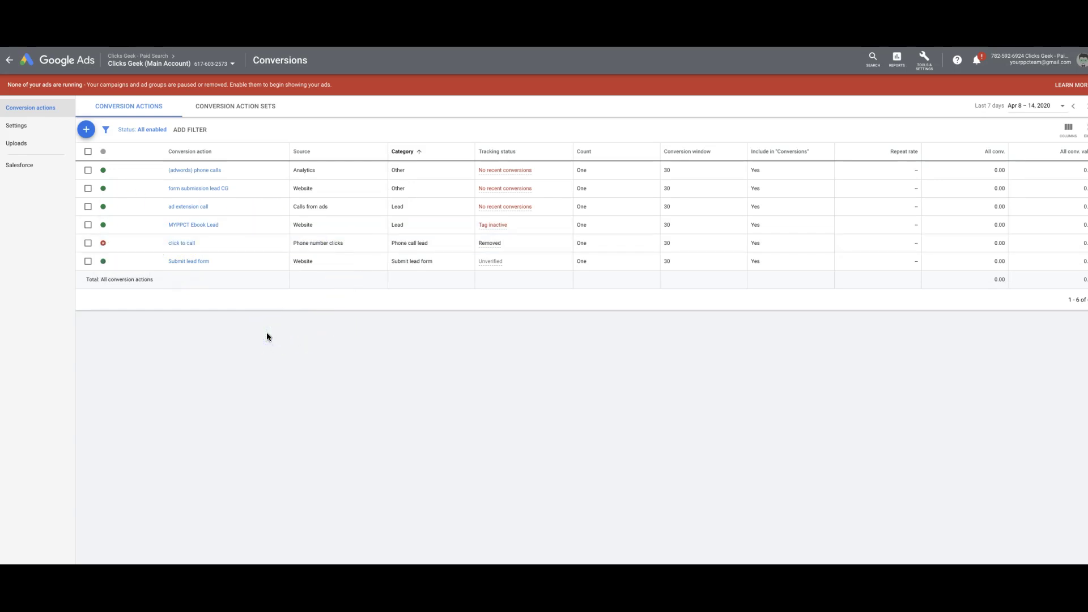
click(162, 247)
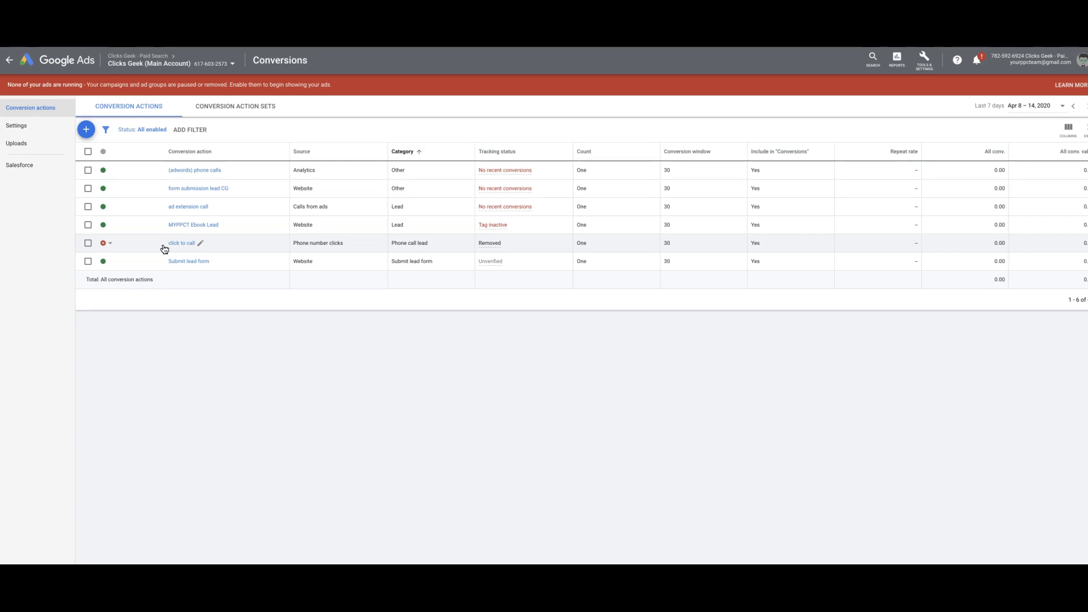
Step: Begin a new Phone calls conversion for calls to a number on your website, then cancel it
click(187, 245)
click(86, 129)
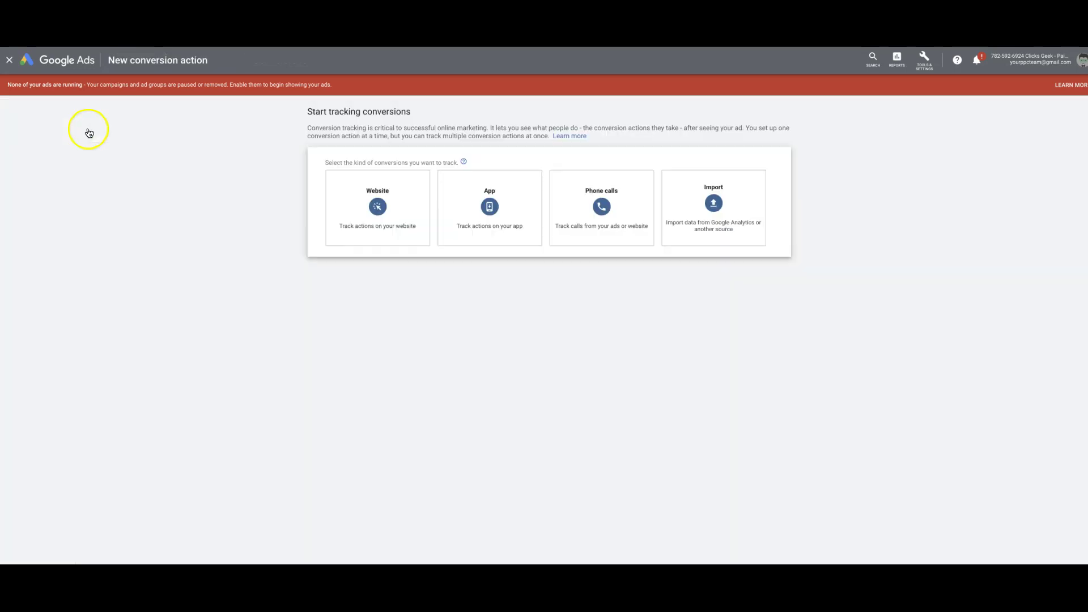
click(614, 212)
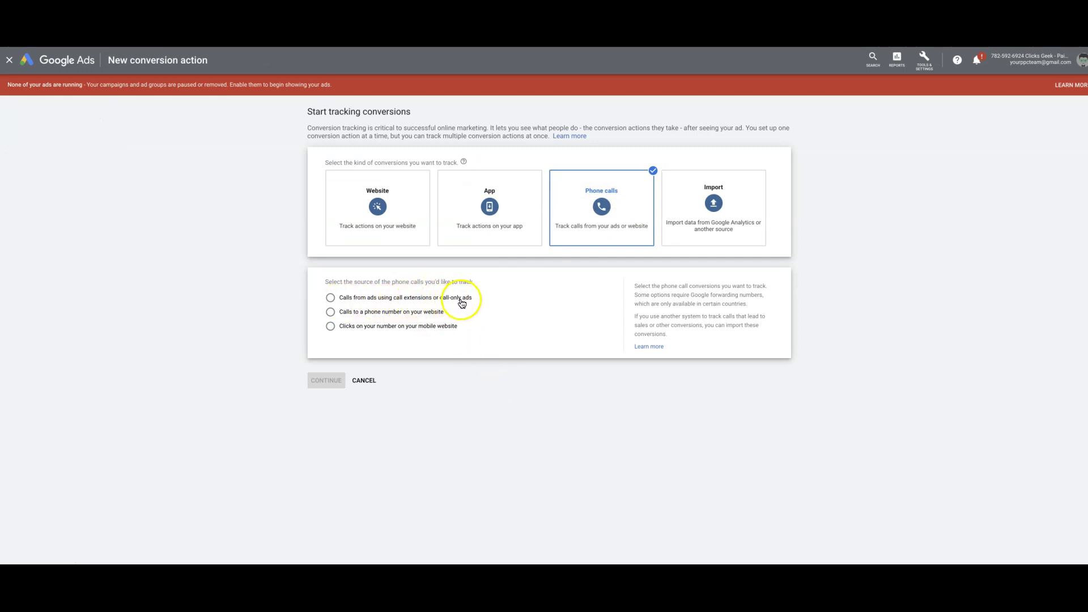
click(332, 313)
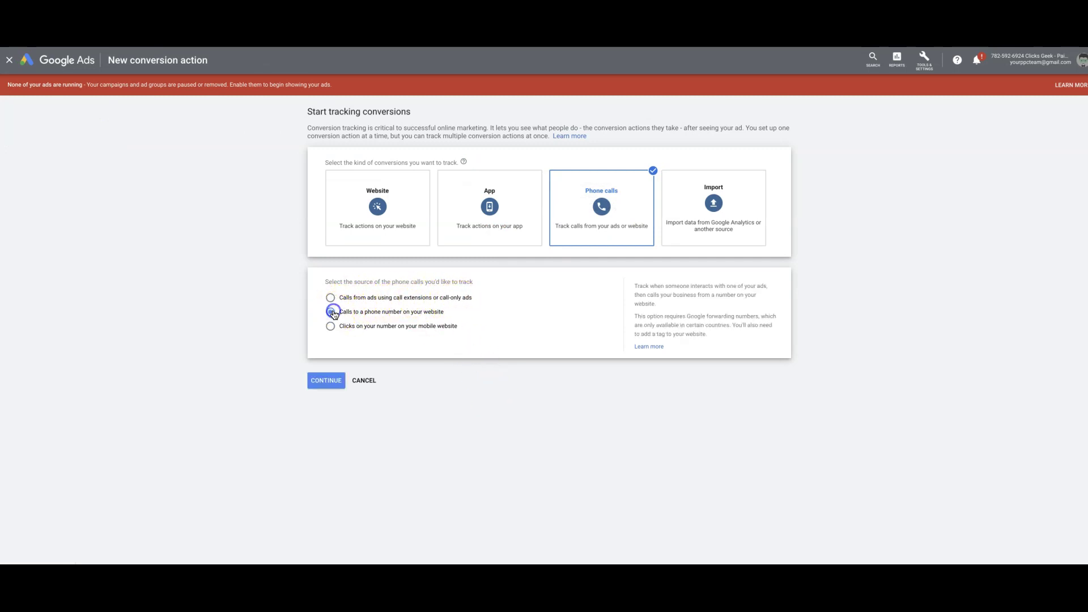
click(366, 381)
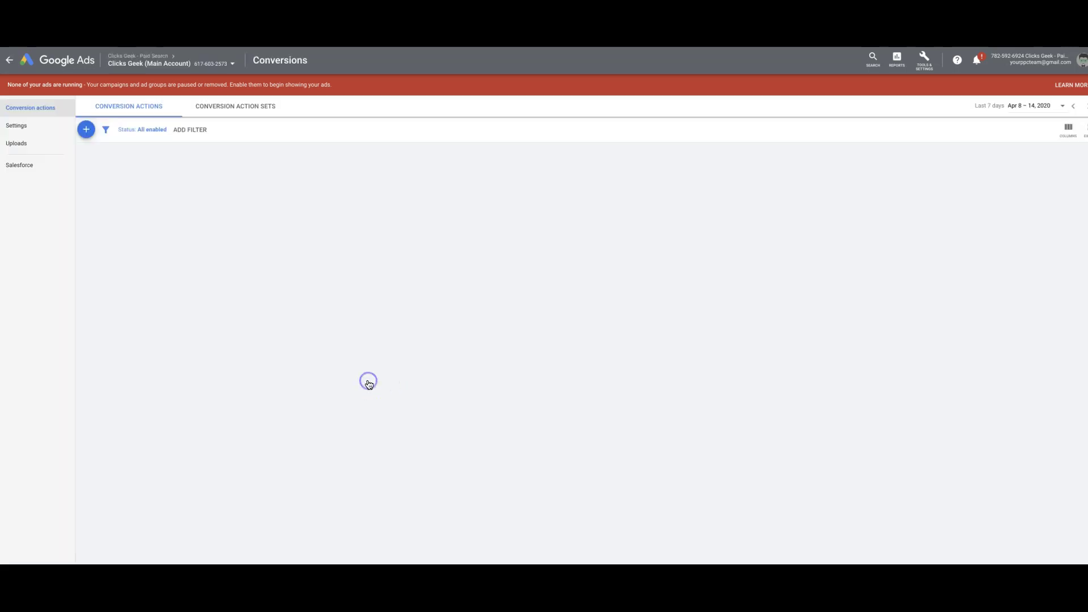